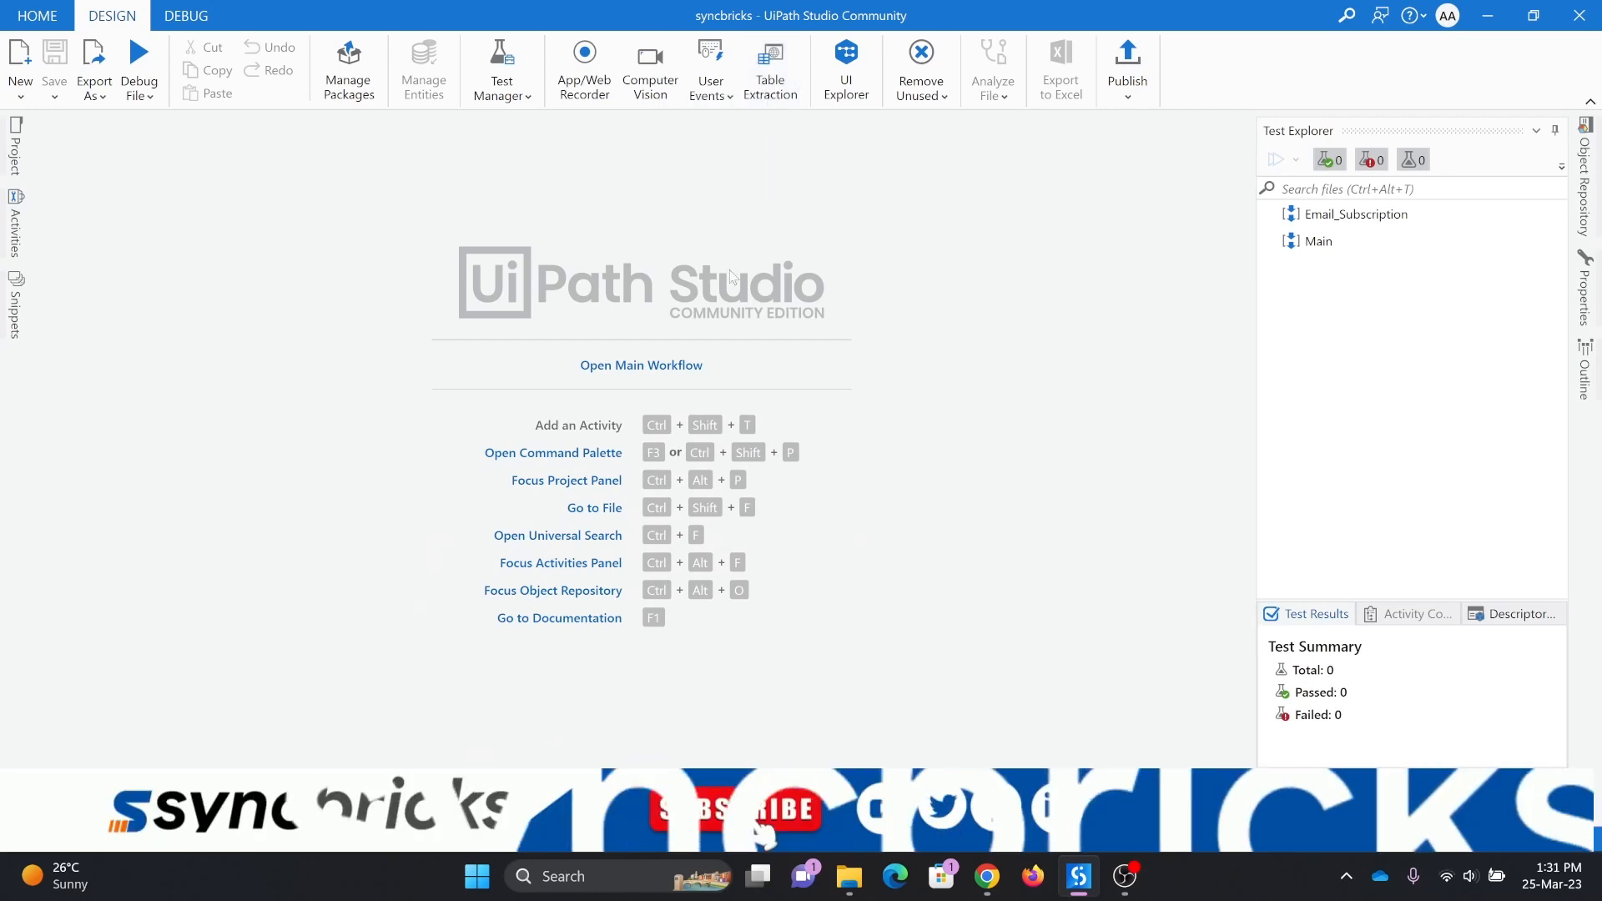
Step: Create a flowchart workflow named tutorial_tableextraction_web in the project's Tutorials folder
click(641, 367)
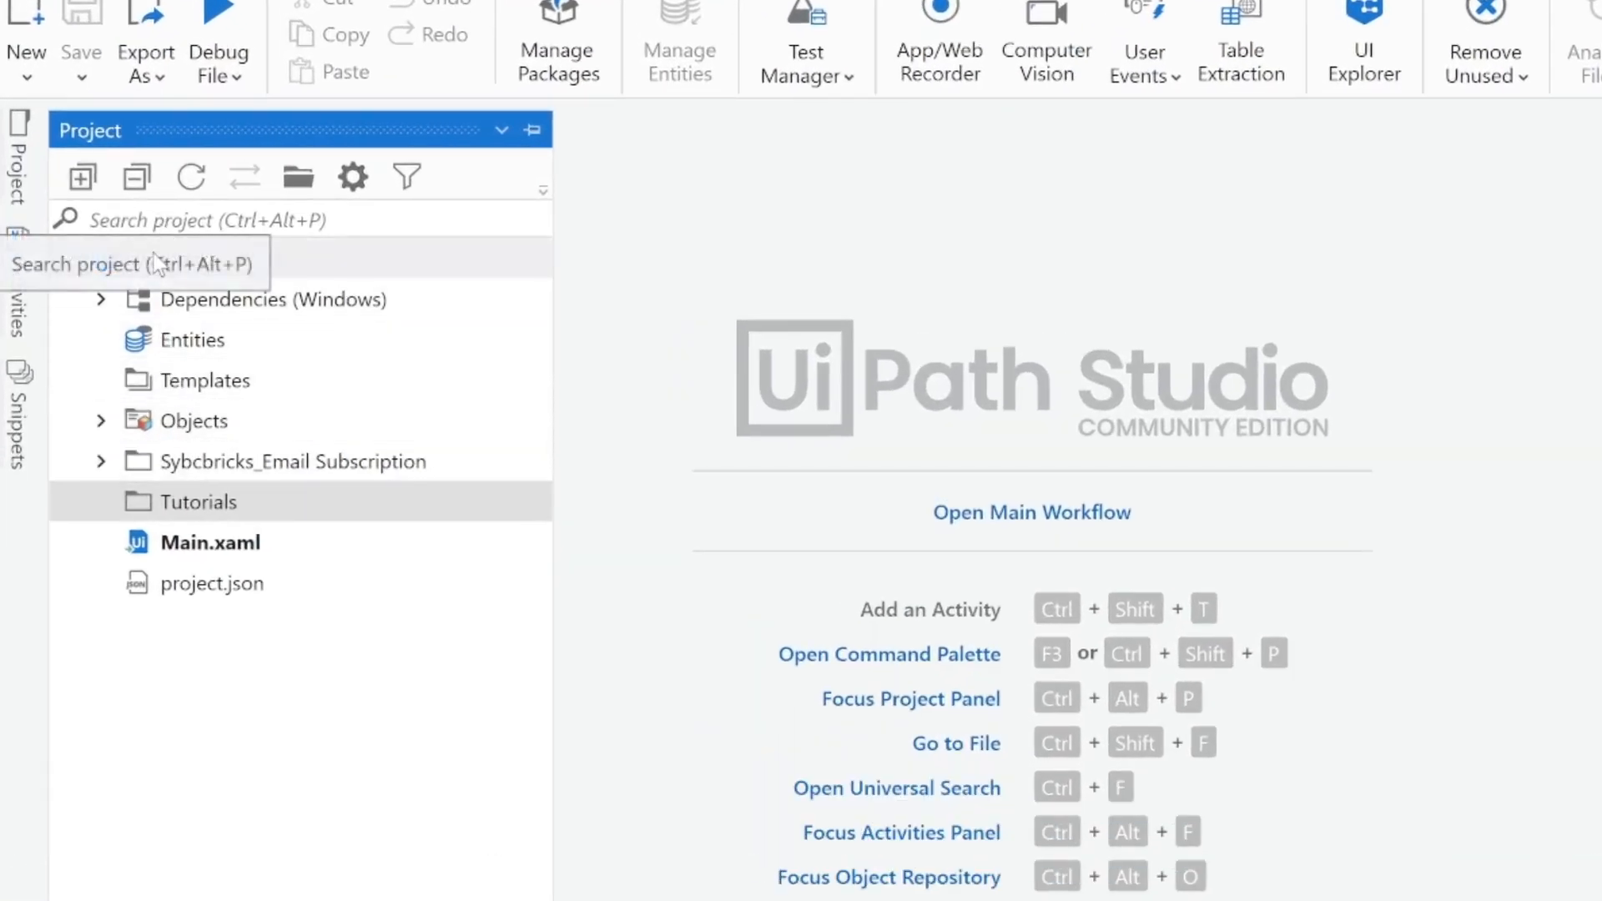
right_click(180, 257)
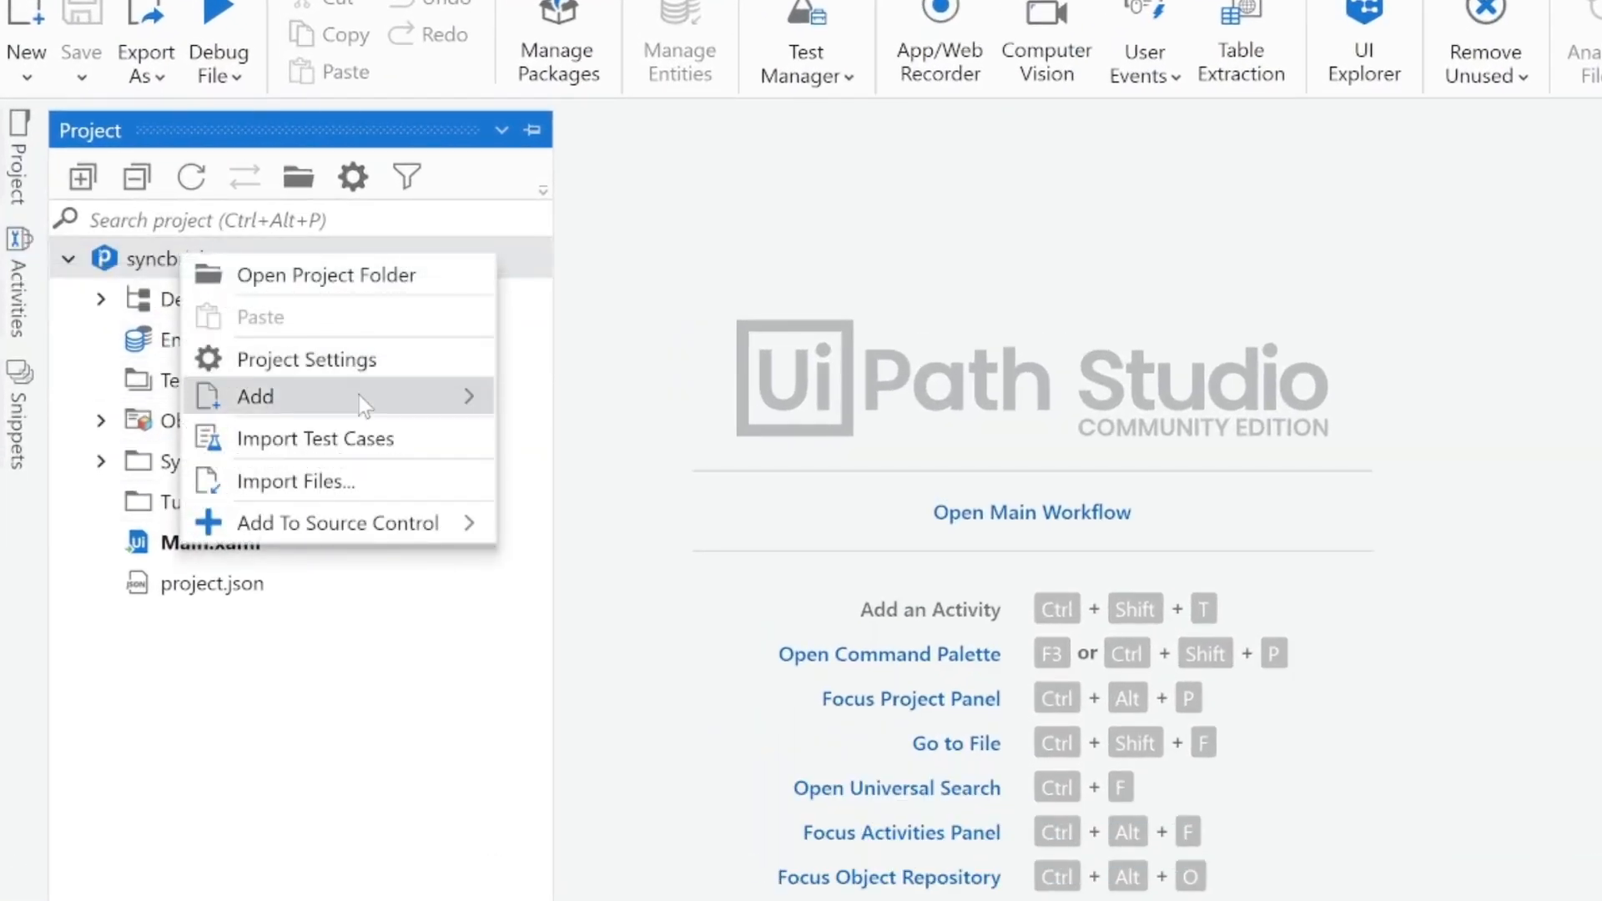
click(193, 589)
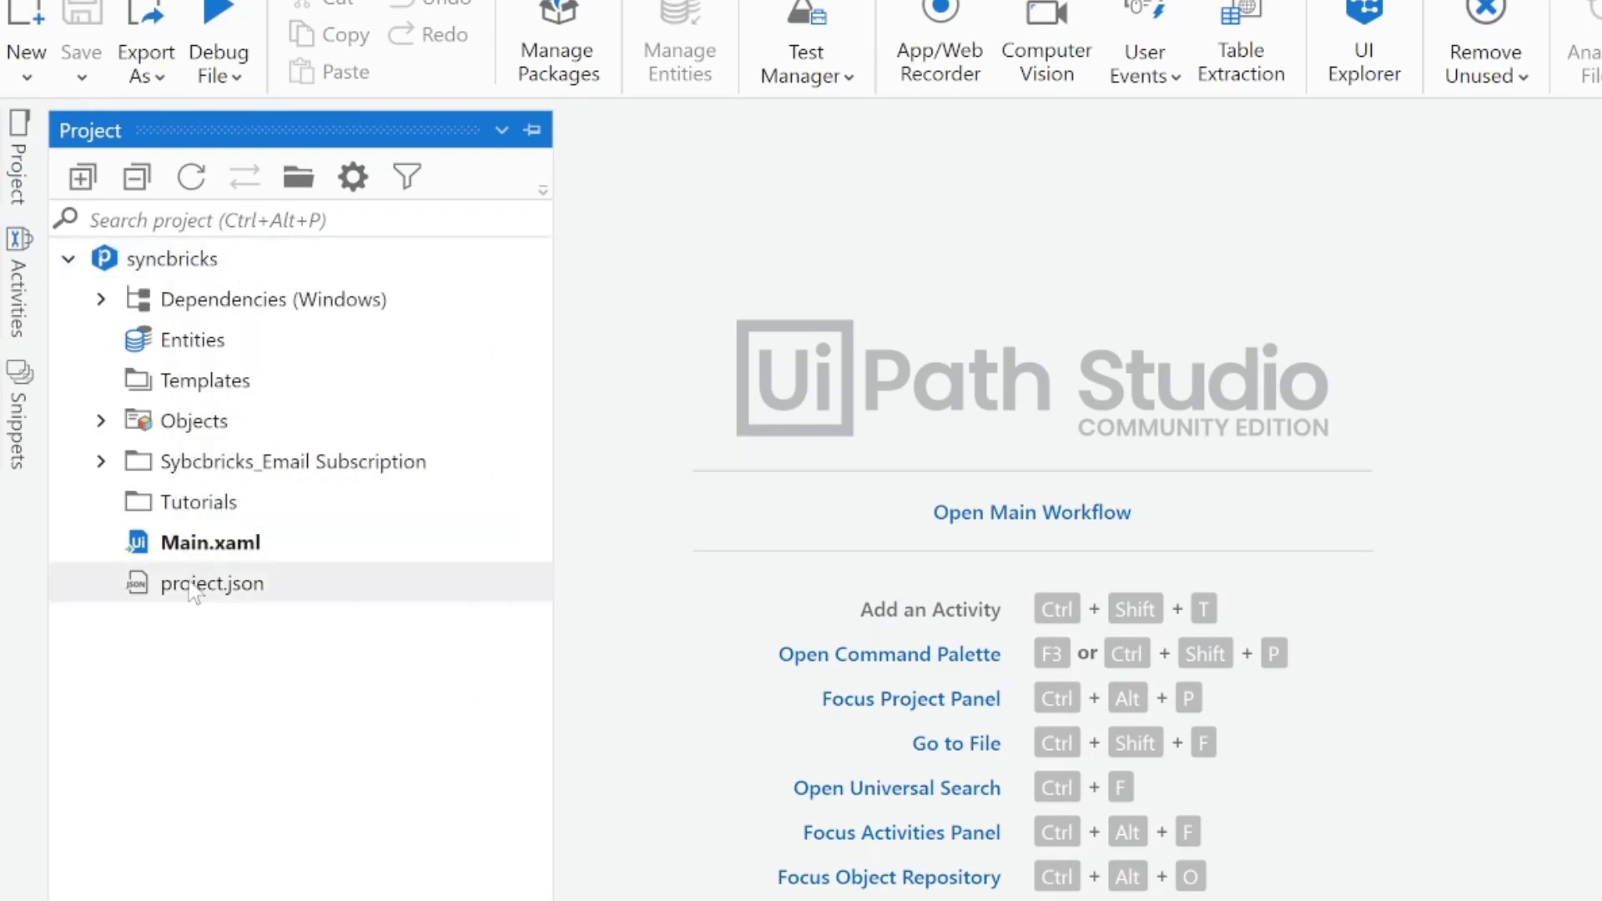
right_click(213, 505)
mouse_move(310, 716)
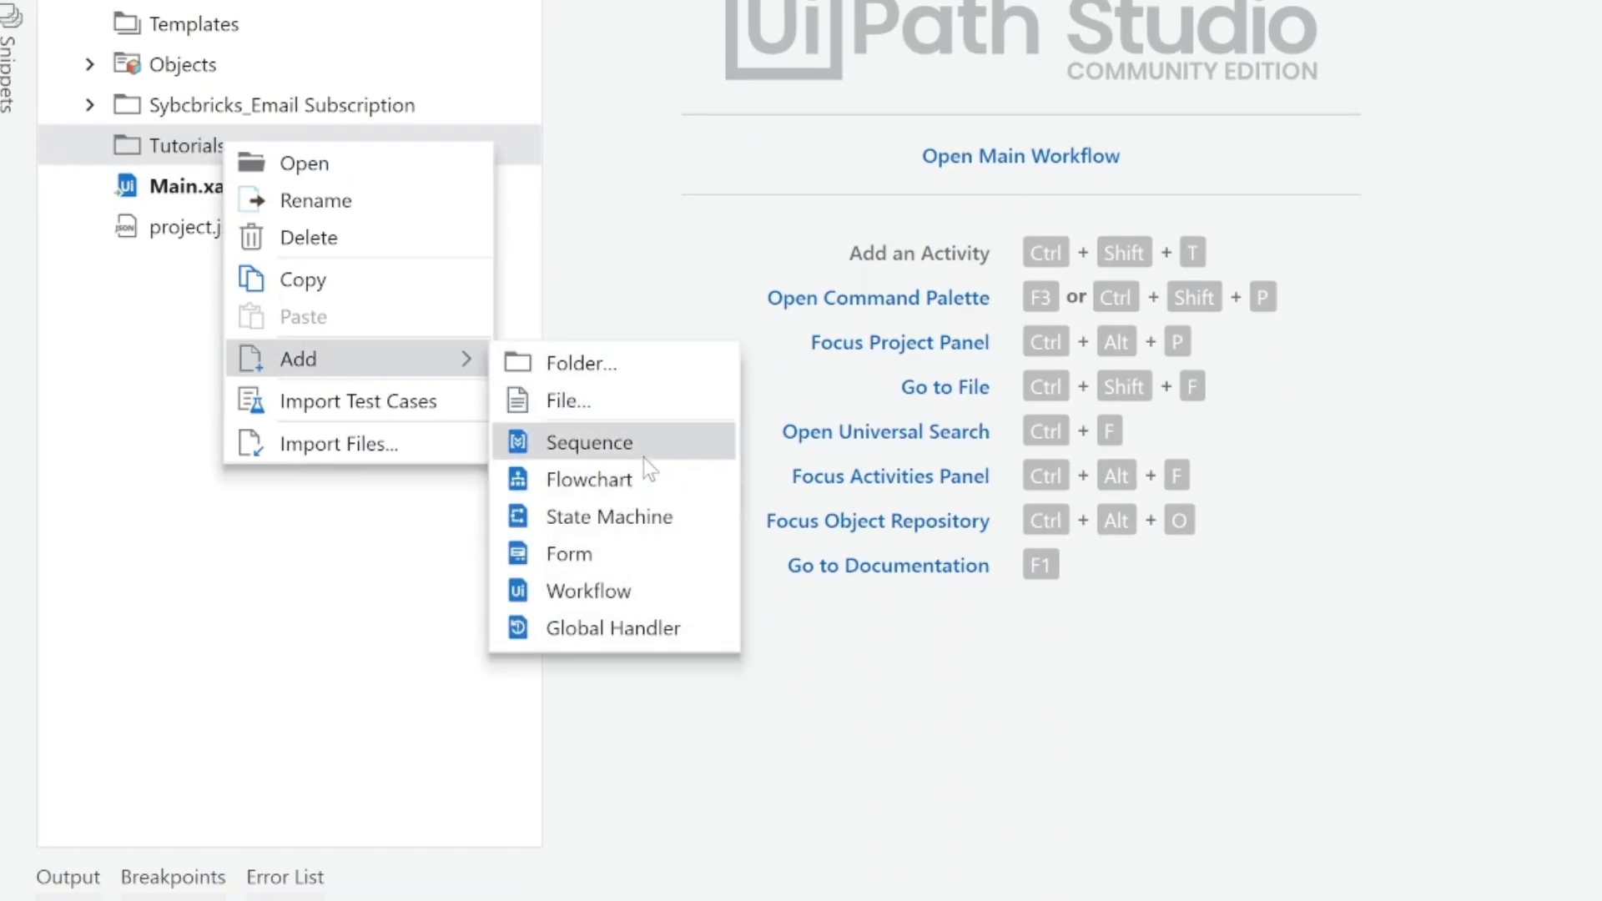
click(618, 487)
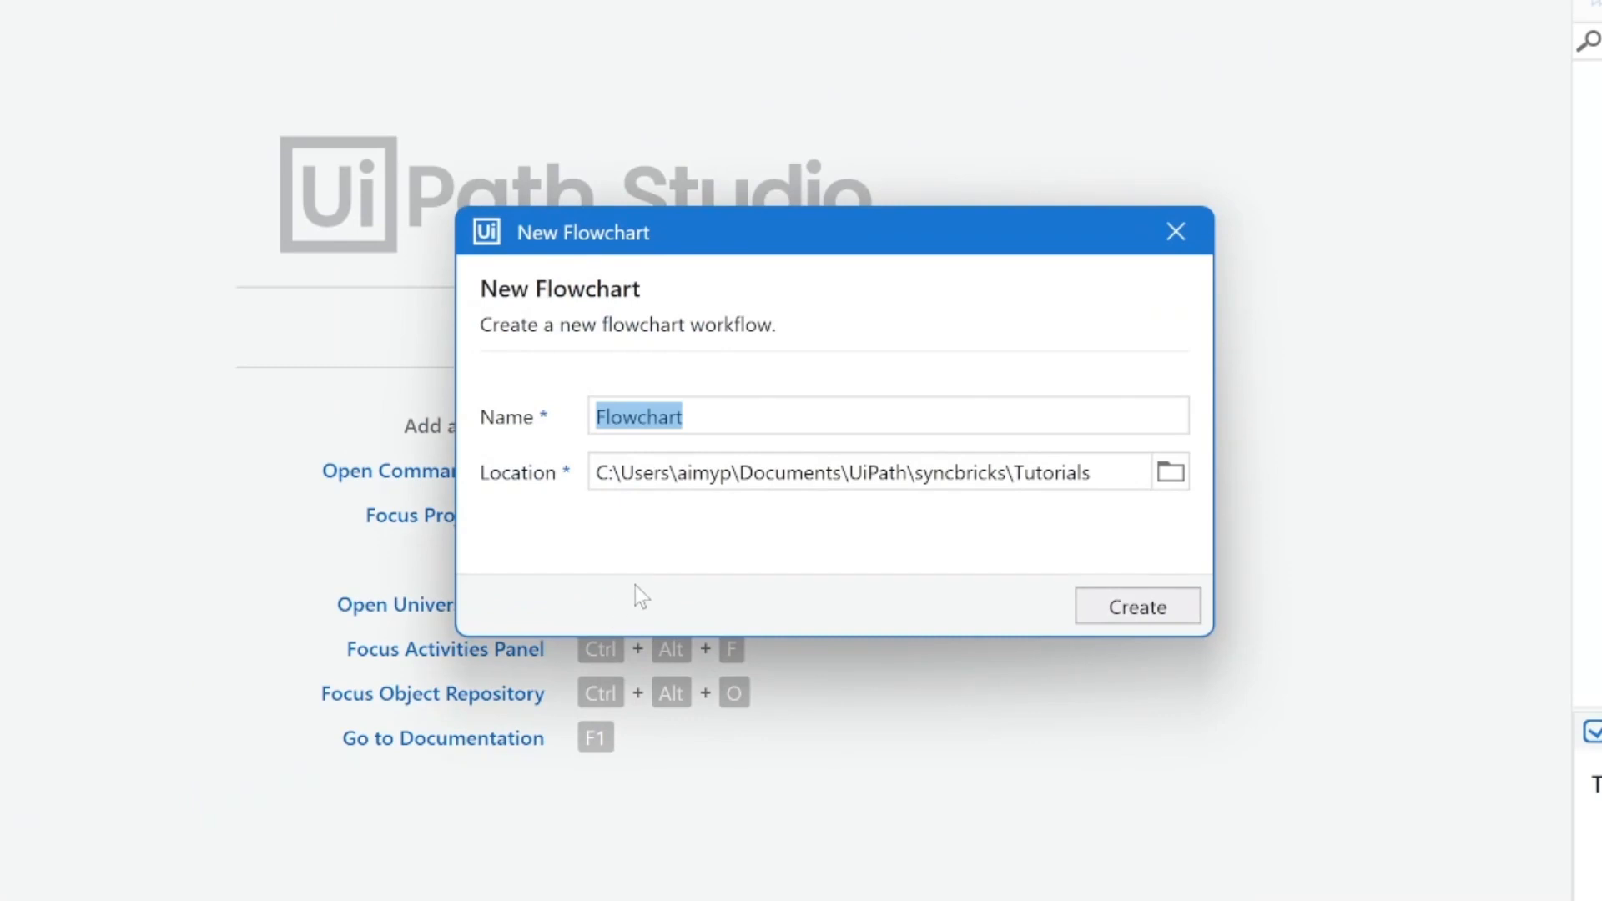
text(tutorial_)
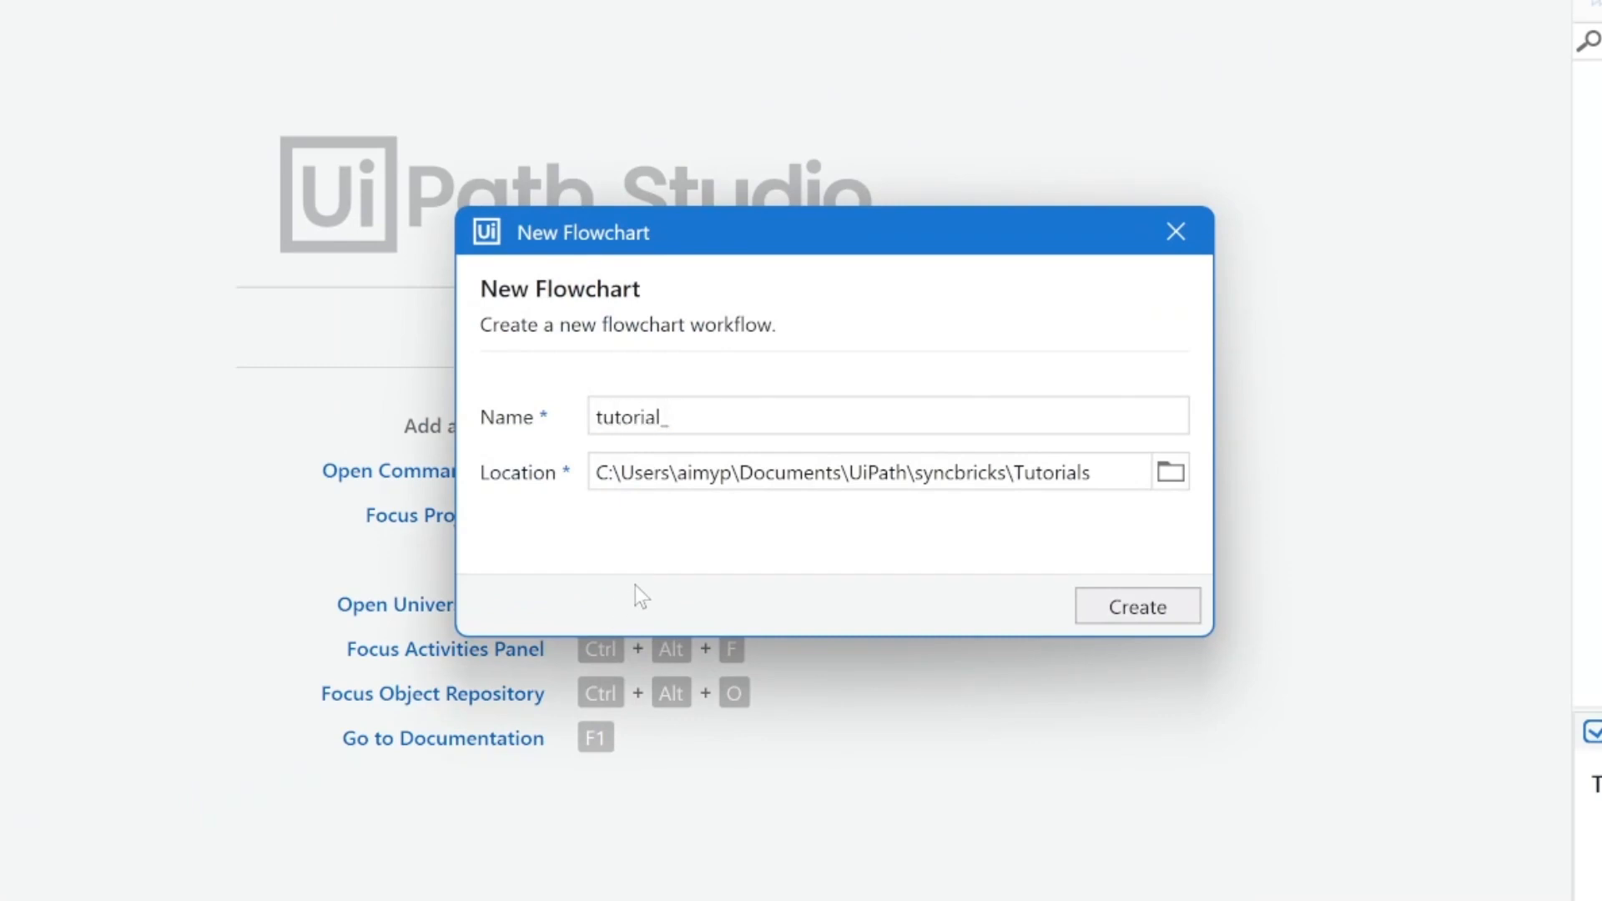
text(table)
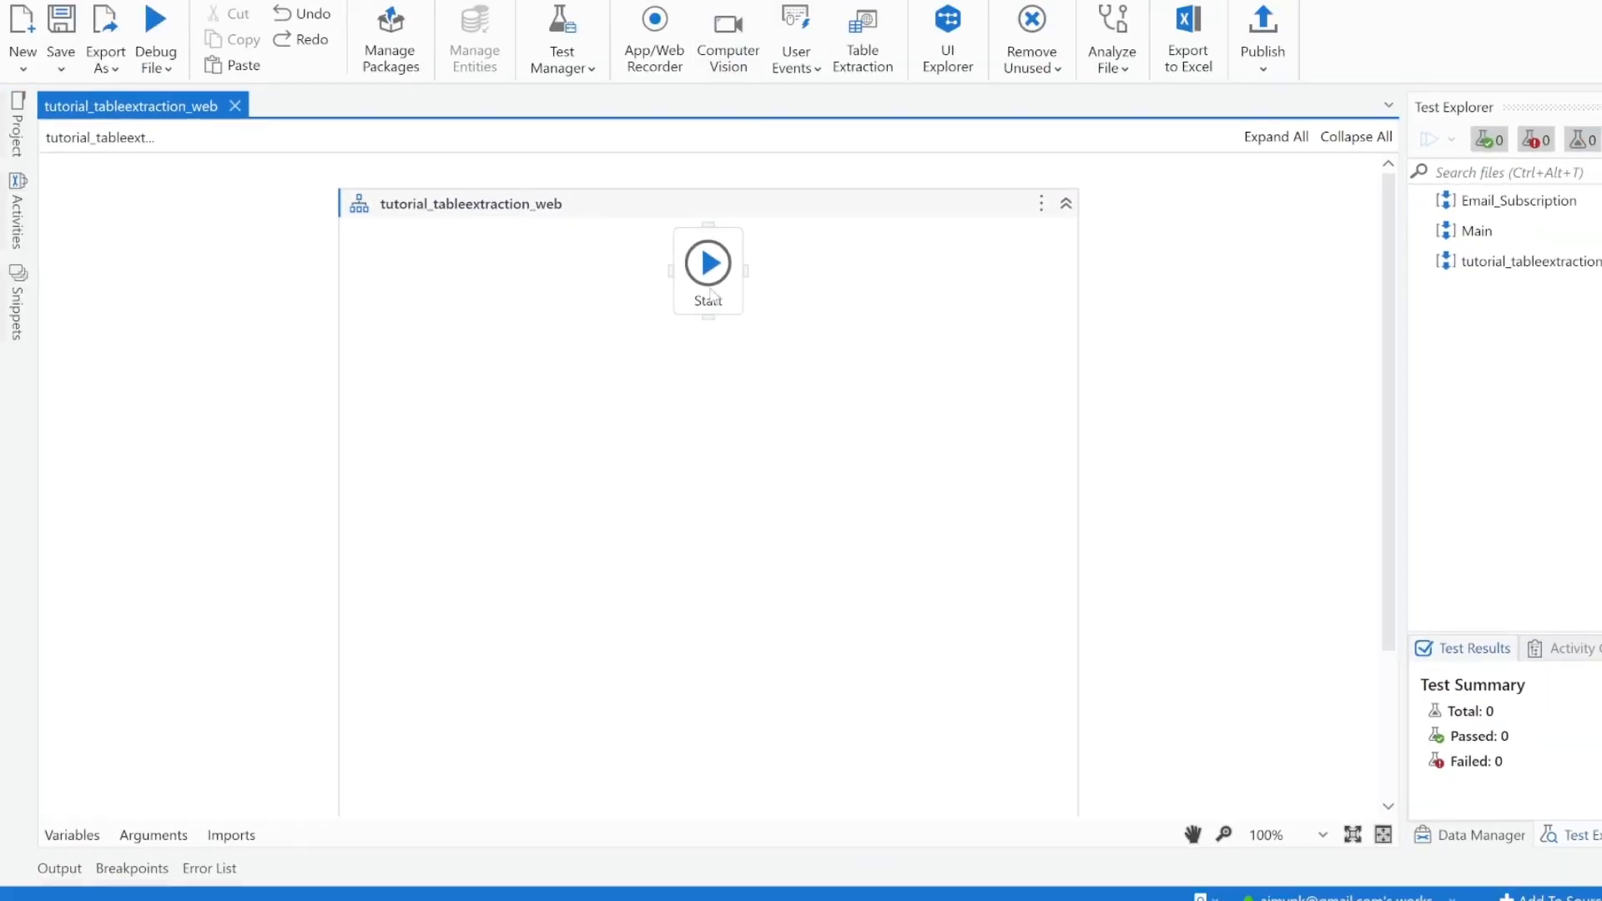
Step: Add a Sequence activity to the flowchart and connect it to the Start node
click(791, 340)
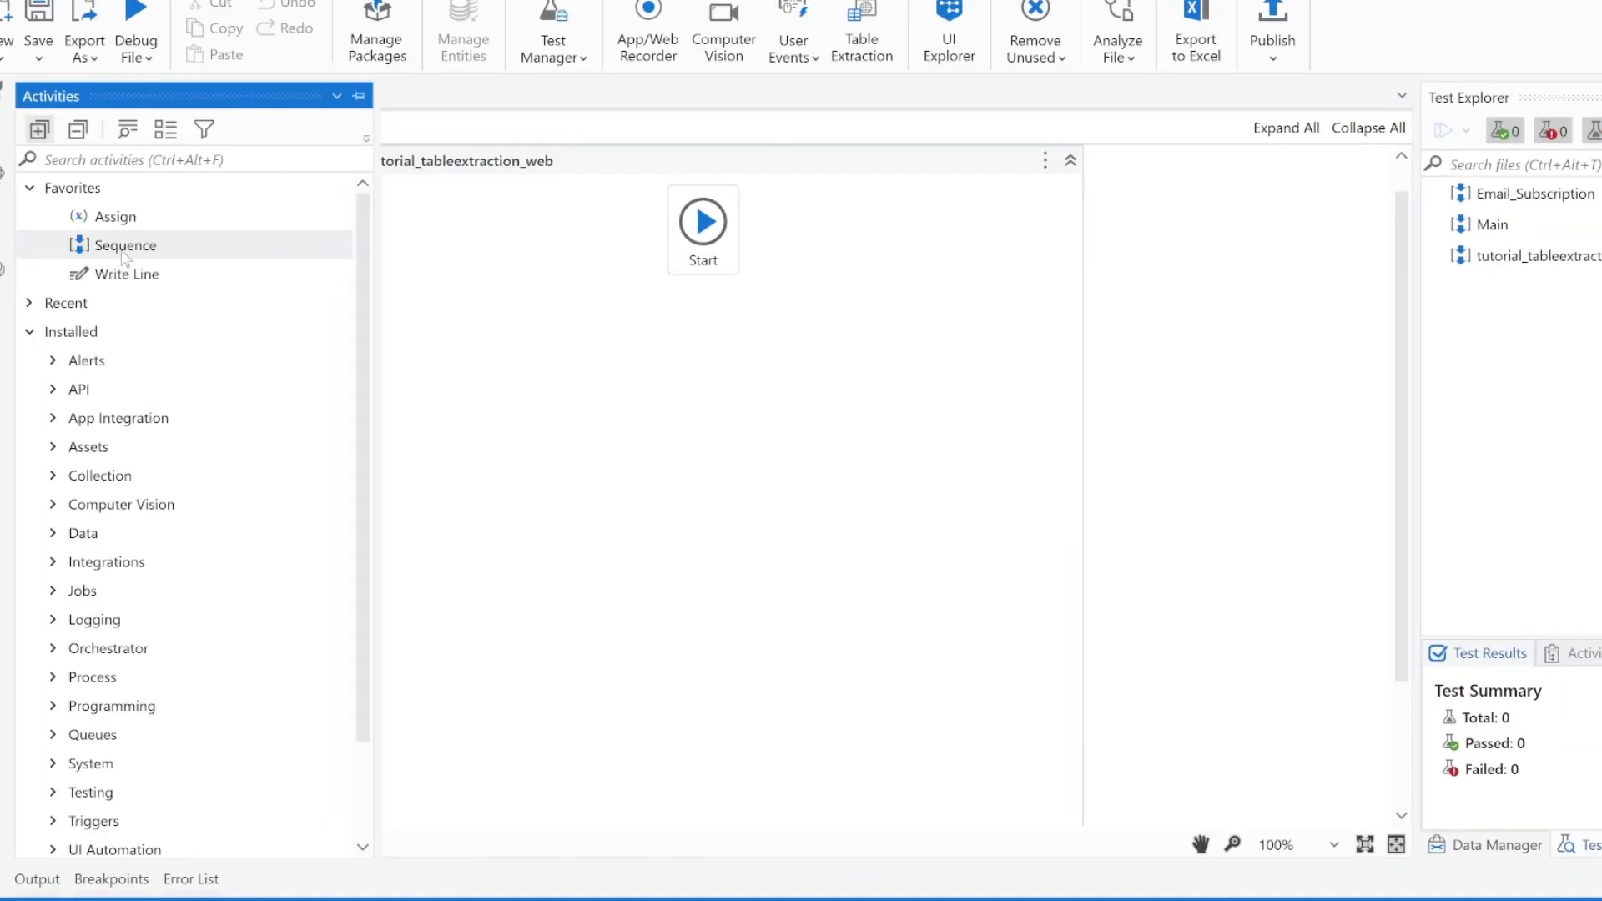
drag(115, 251, 709, 299)
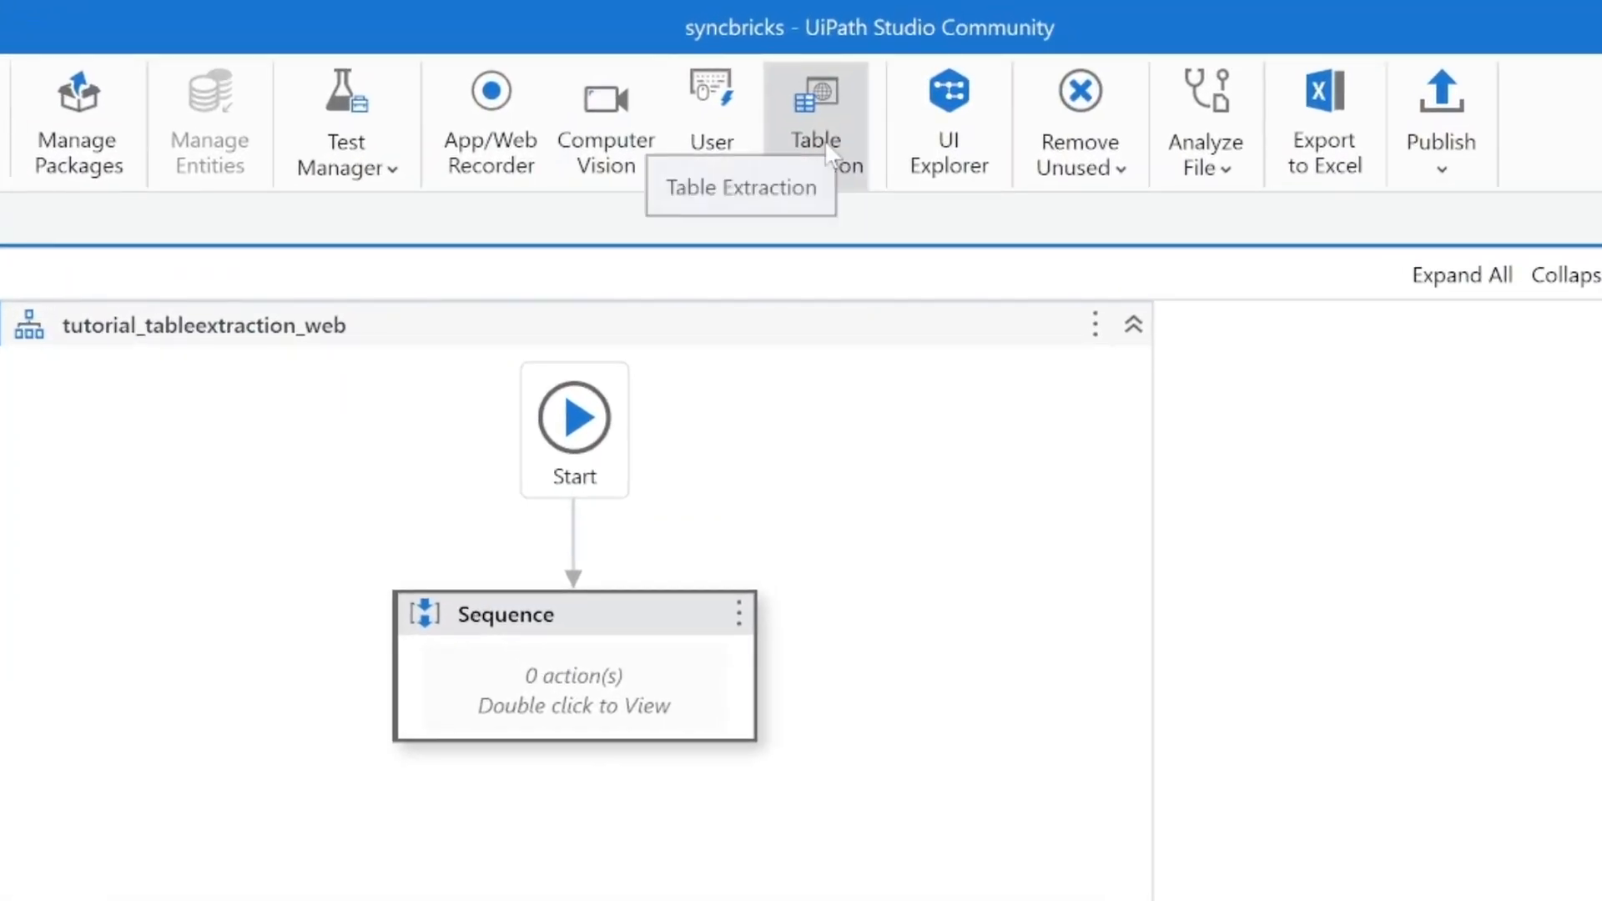
Step: Start Table Extraction on the construction services listing and add a column named company_name that extracts the text of the company headings
click(832, 154)
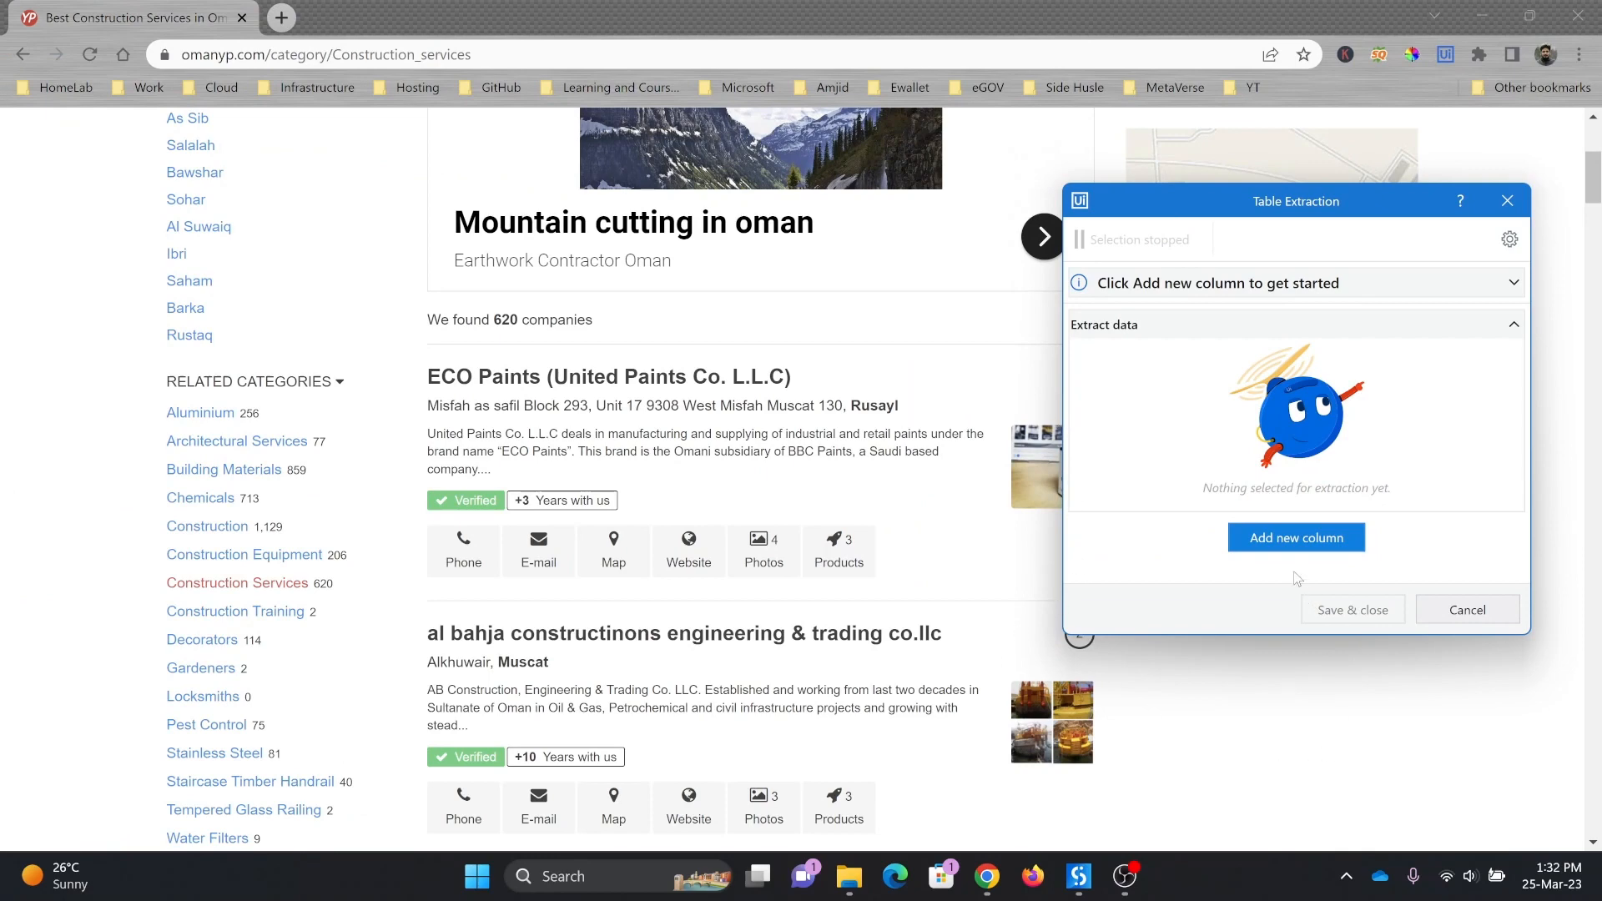
click(1295, 540)
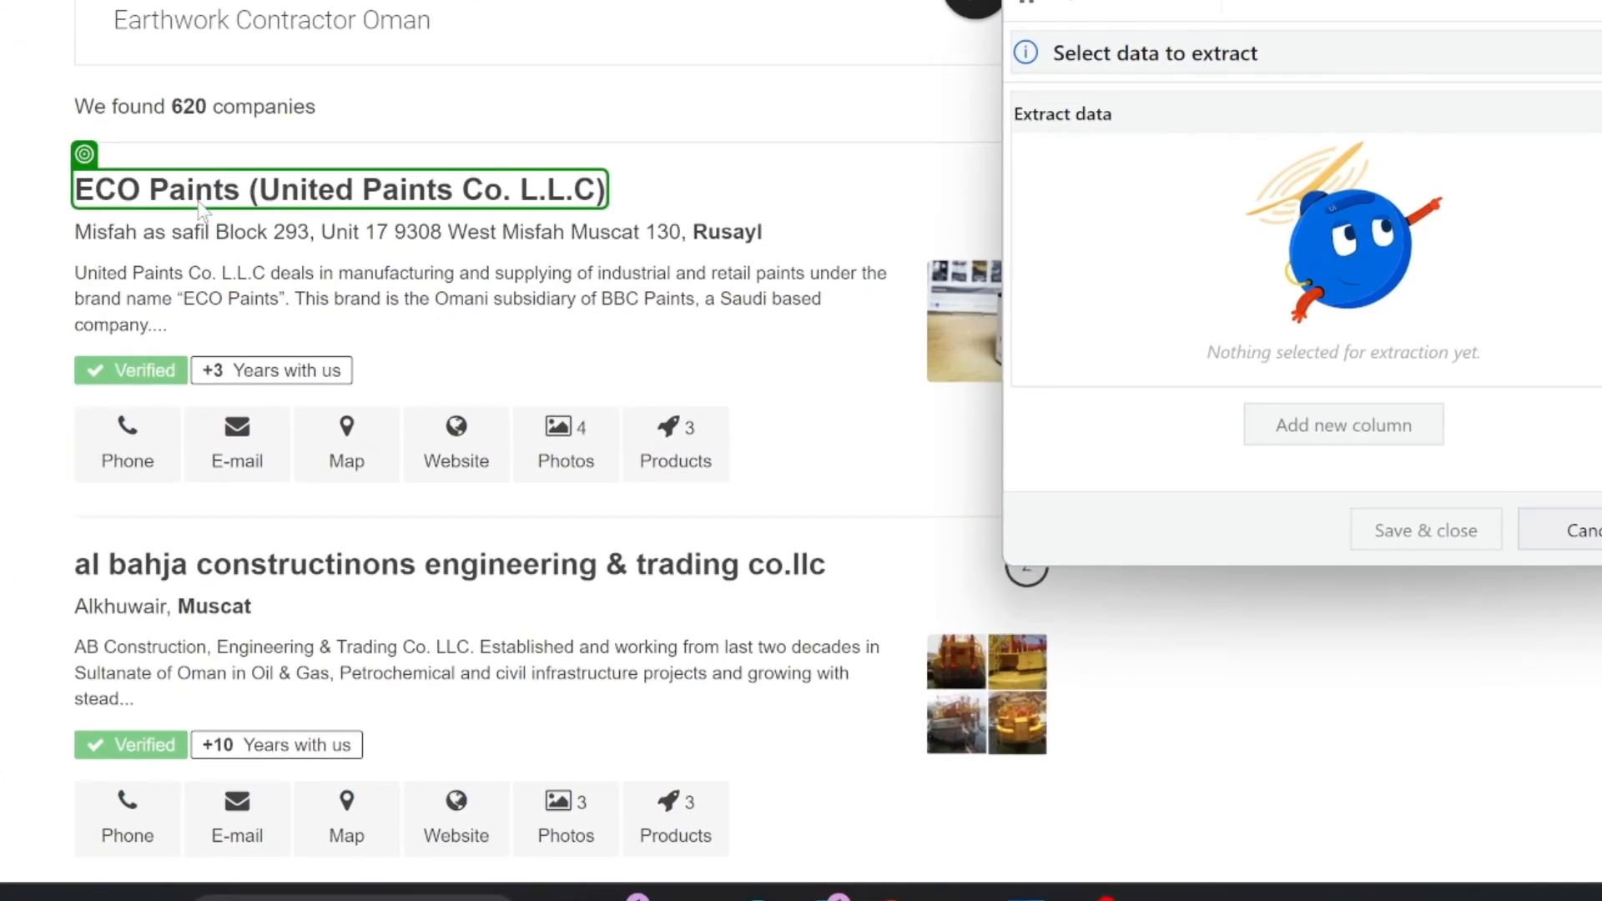
click(153, 204)
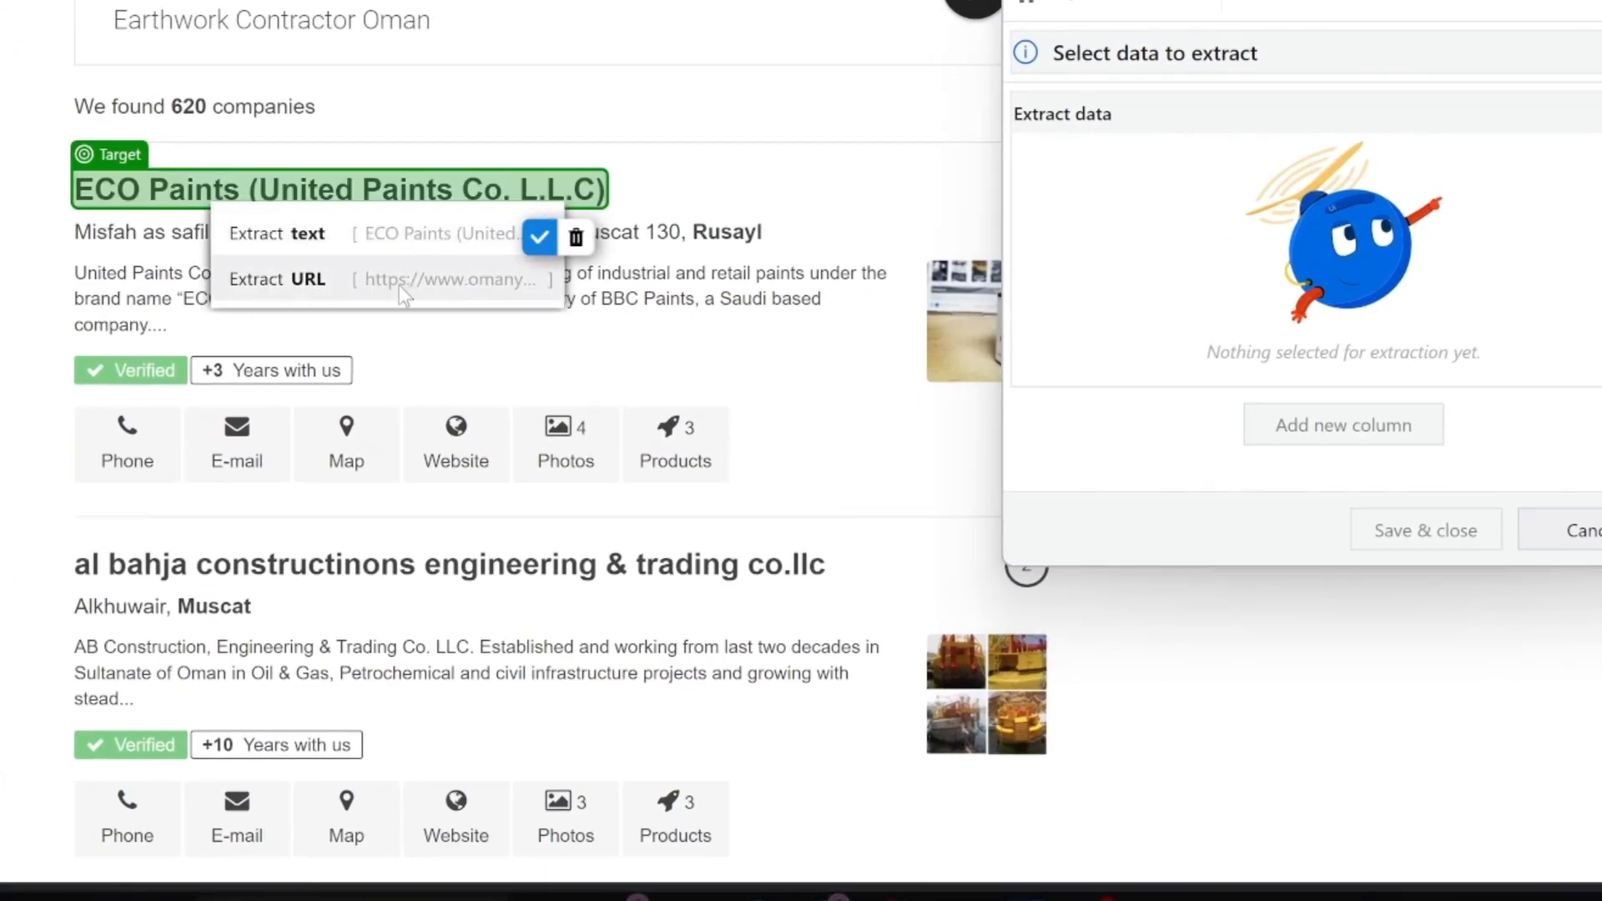
click(352, 247)
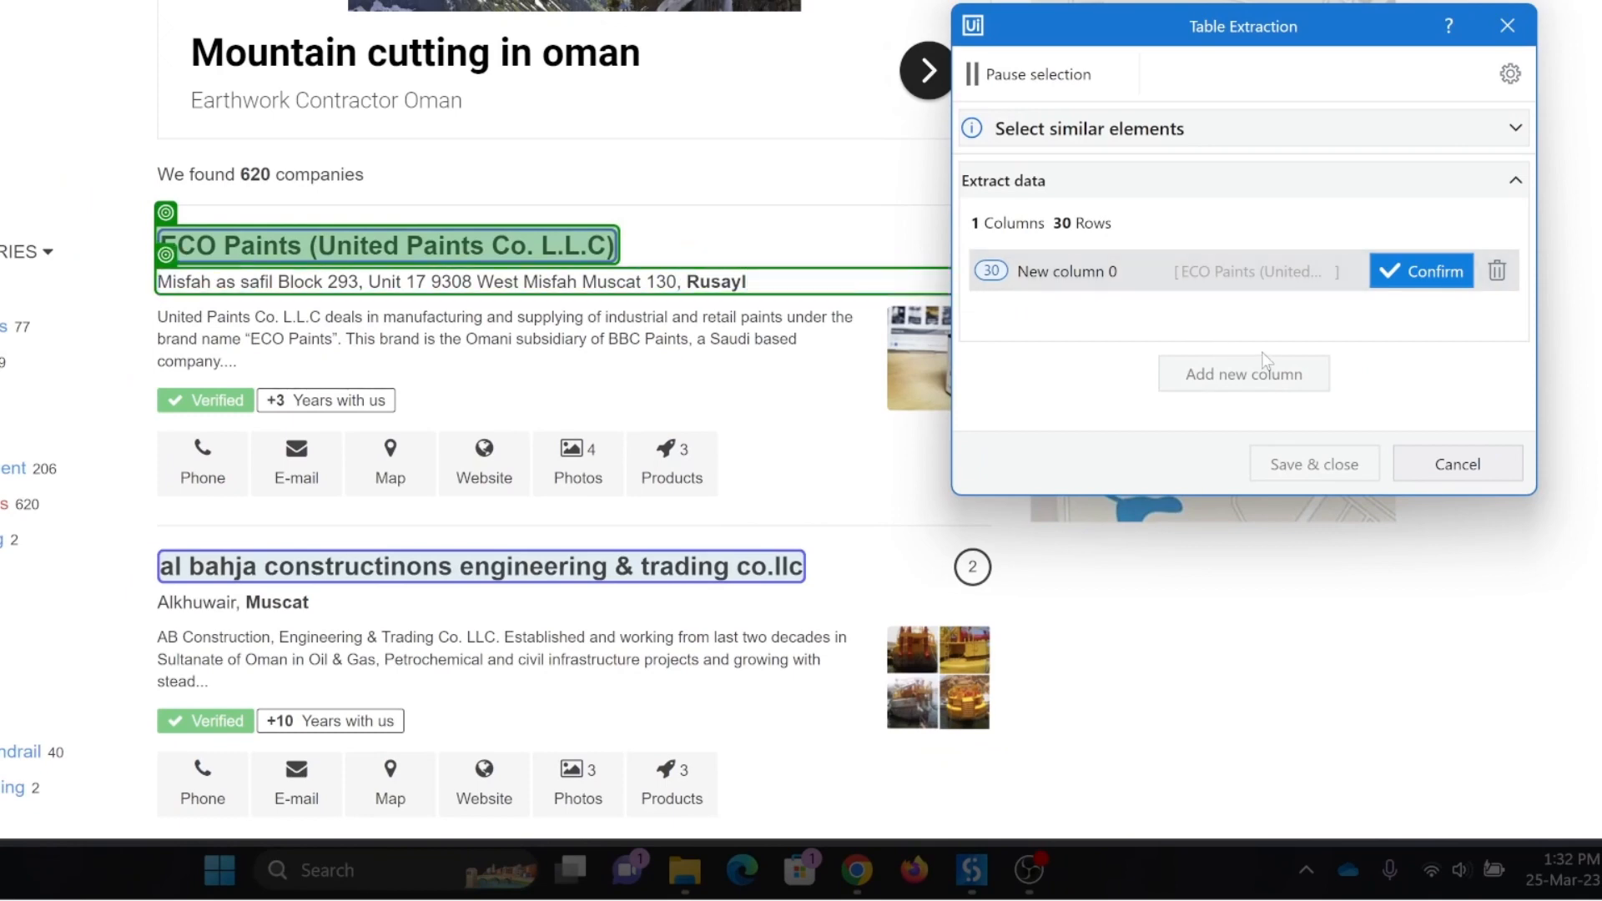
click(1423, 271)
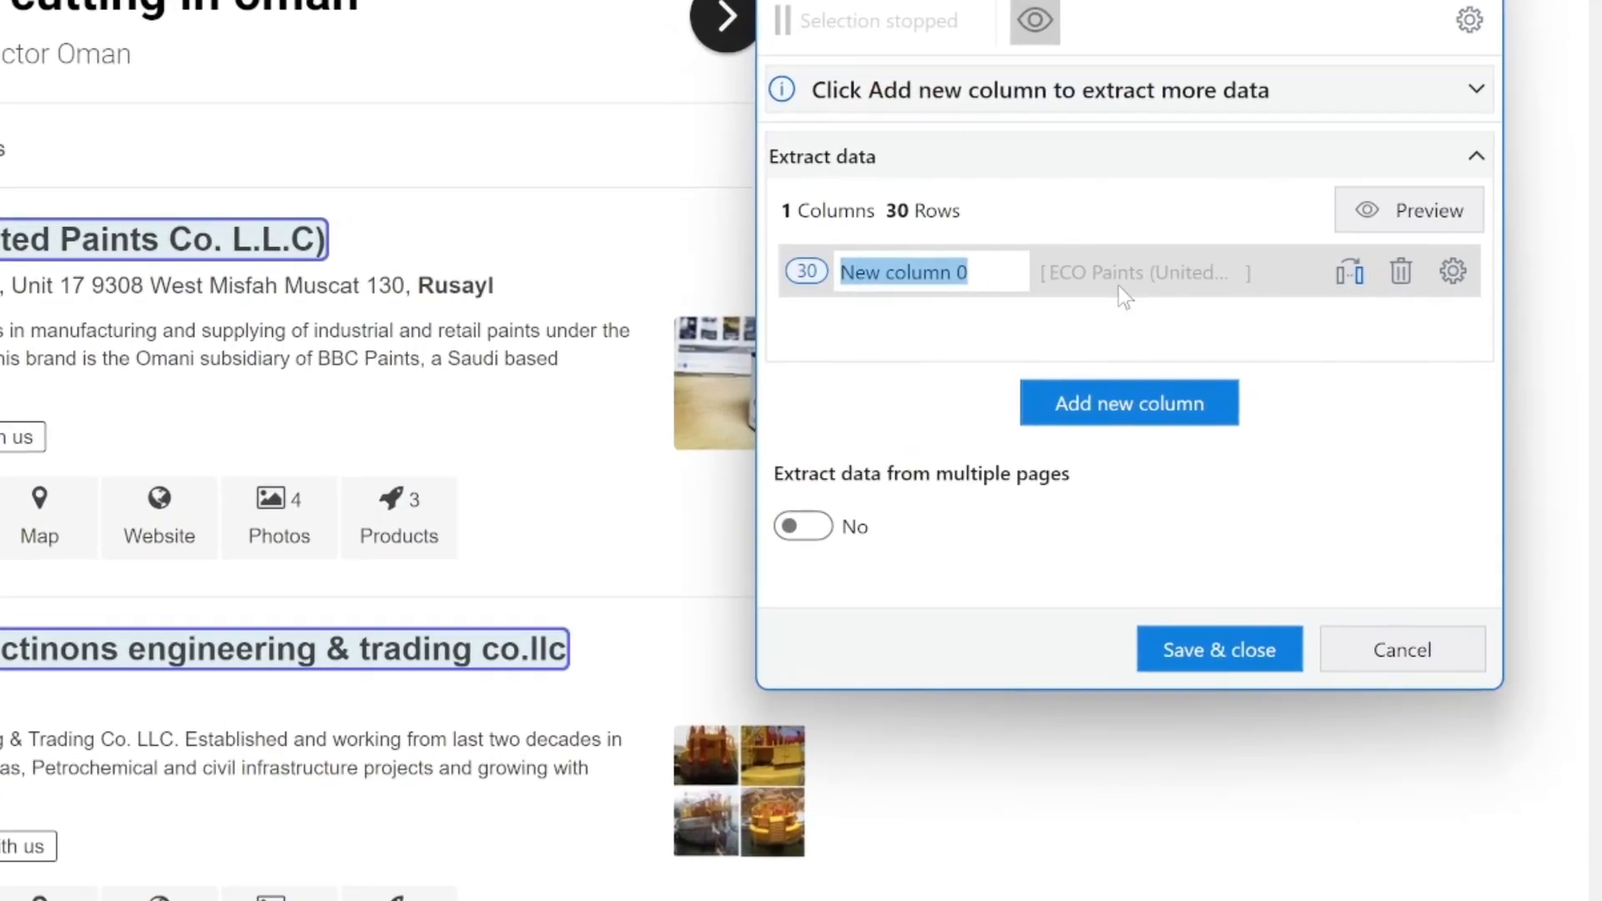
text(comp)
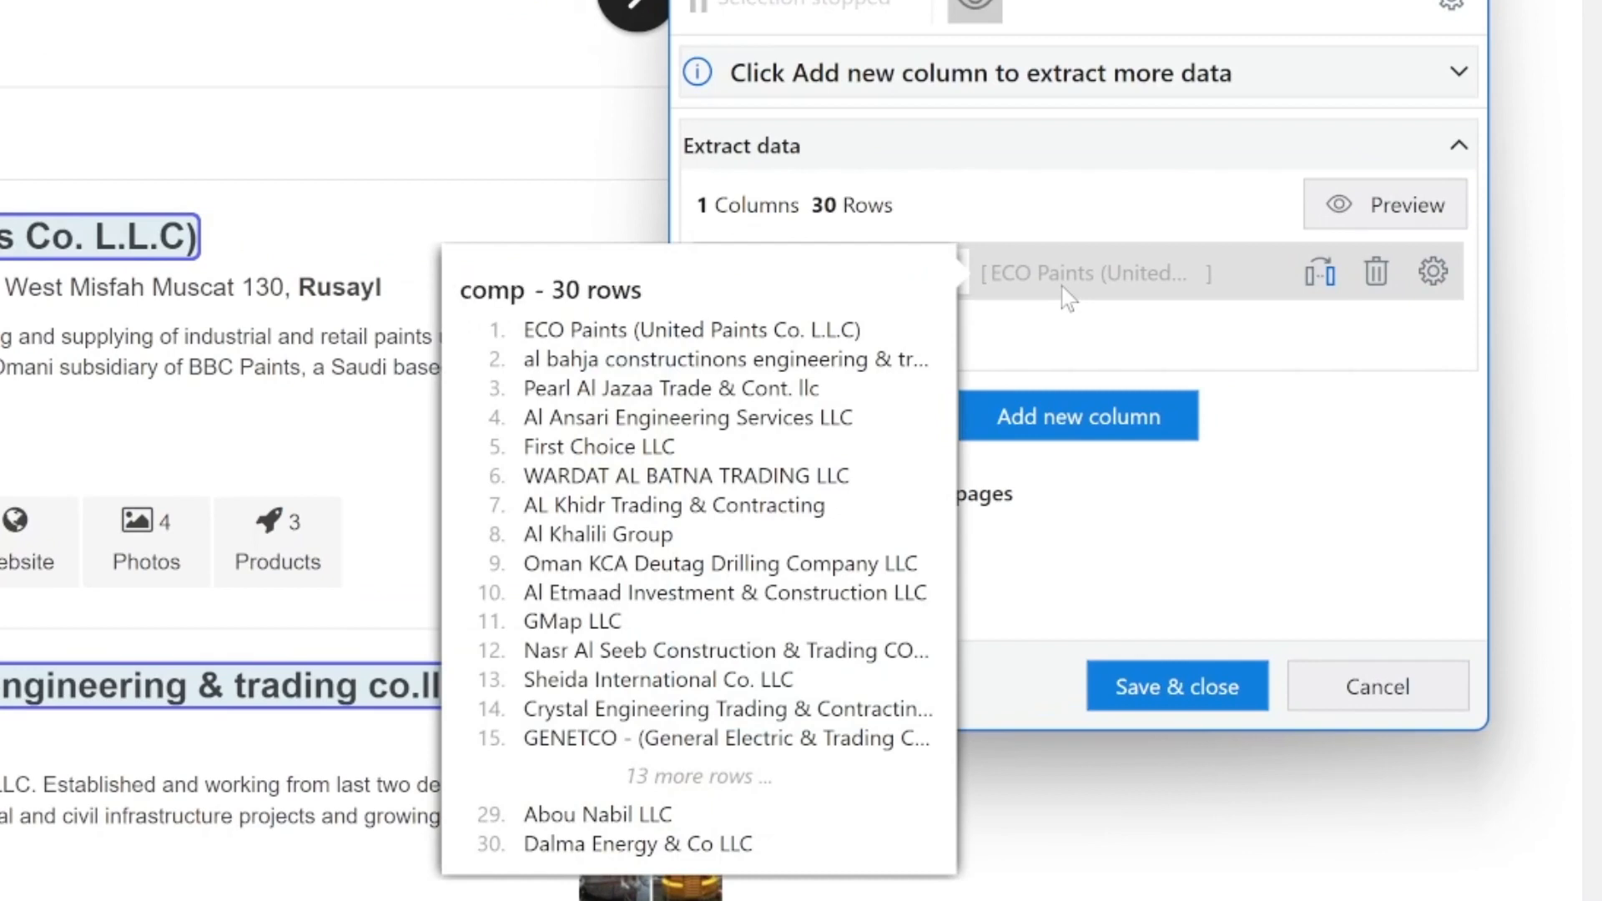
text(any_name)
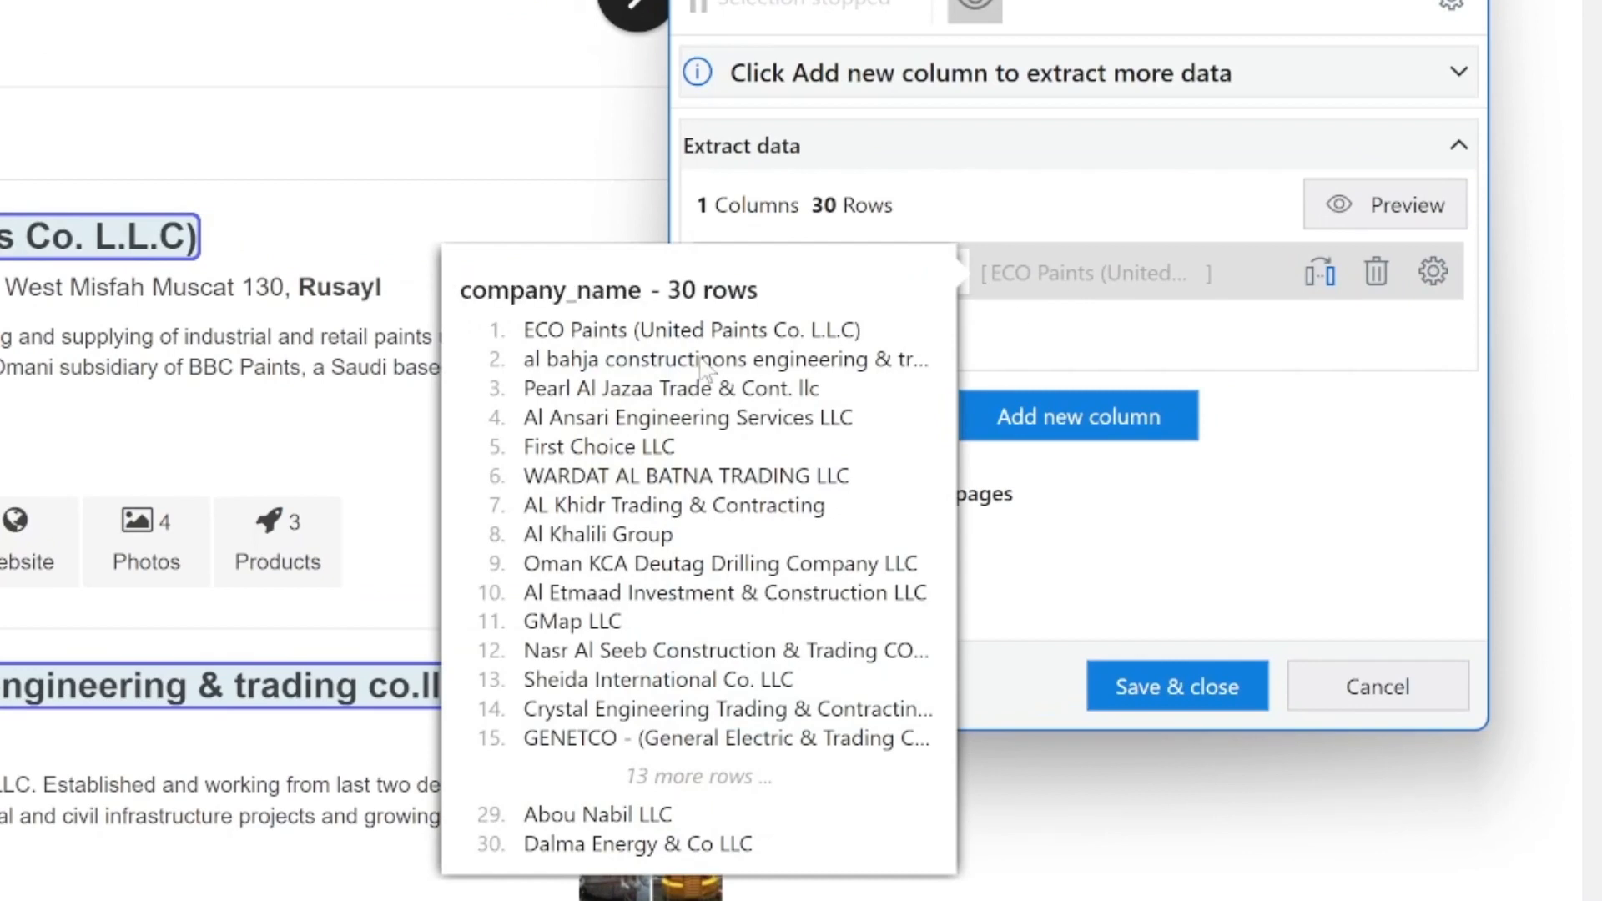
mouse_move(1012, 271)
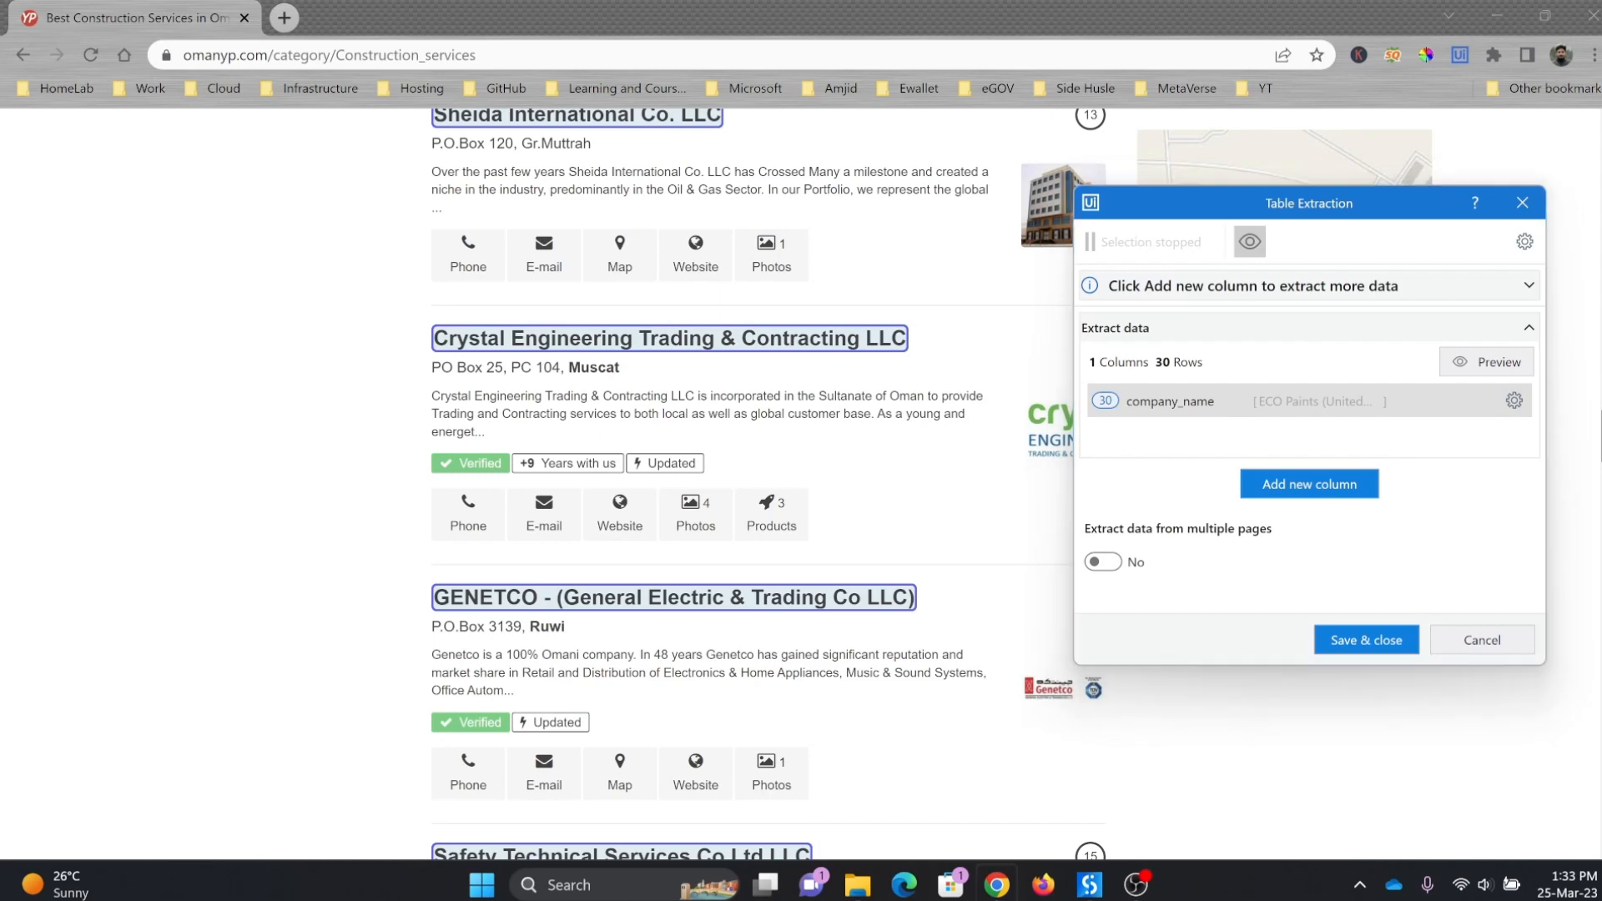
Step: Add an extraction column named company_address, using the address line beneath the Dalma Energy & Co LLC heading
drag(1601, 467, 1601, 729)
click(1310, 484)
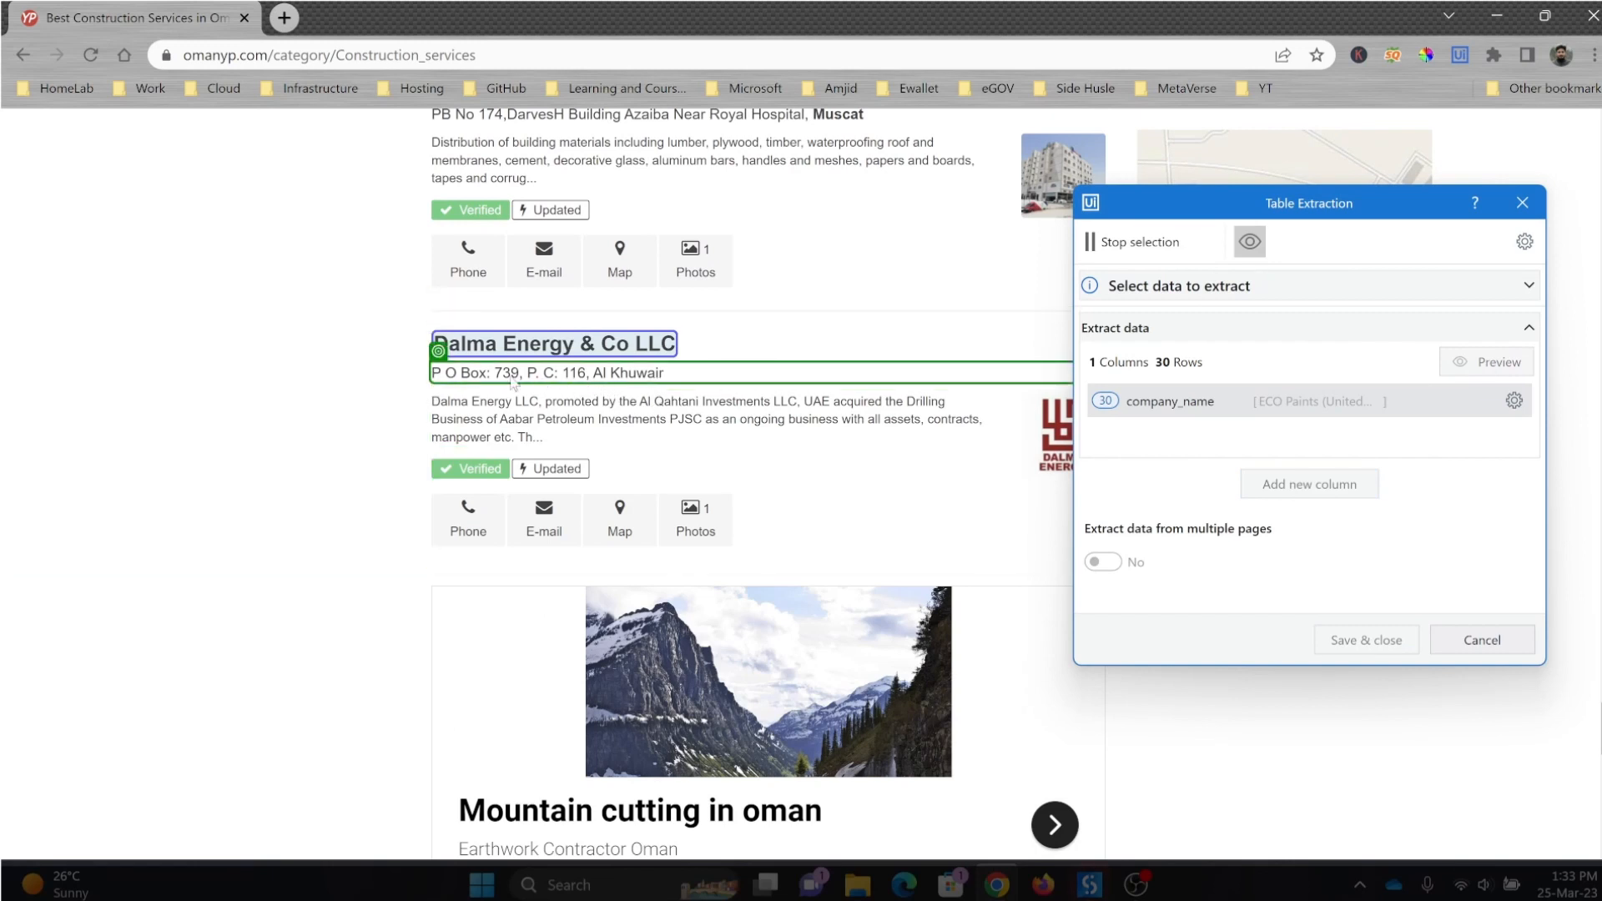
click(513, 383)
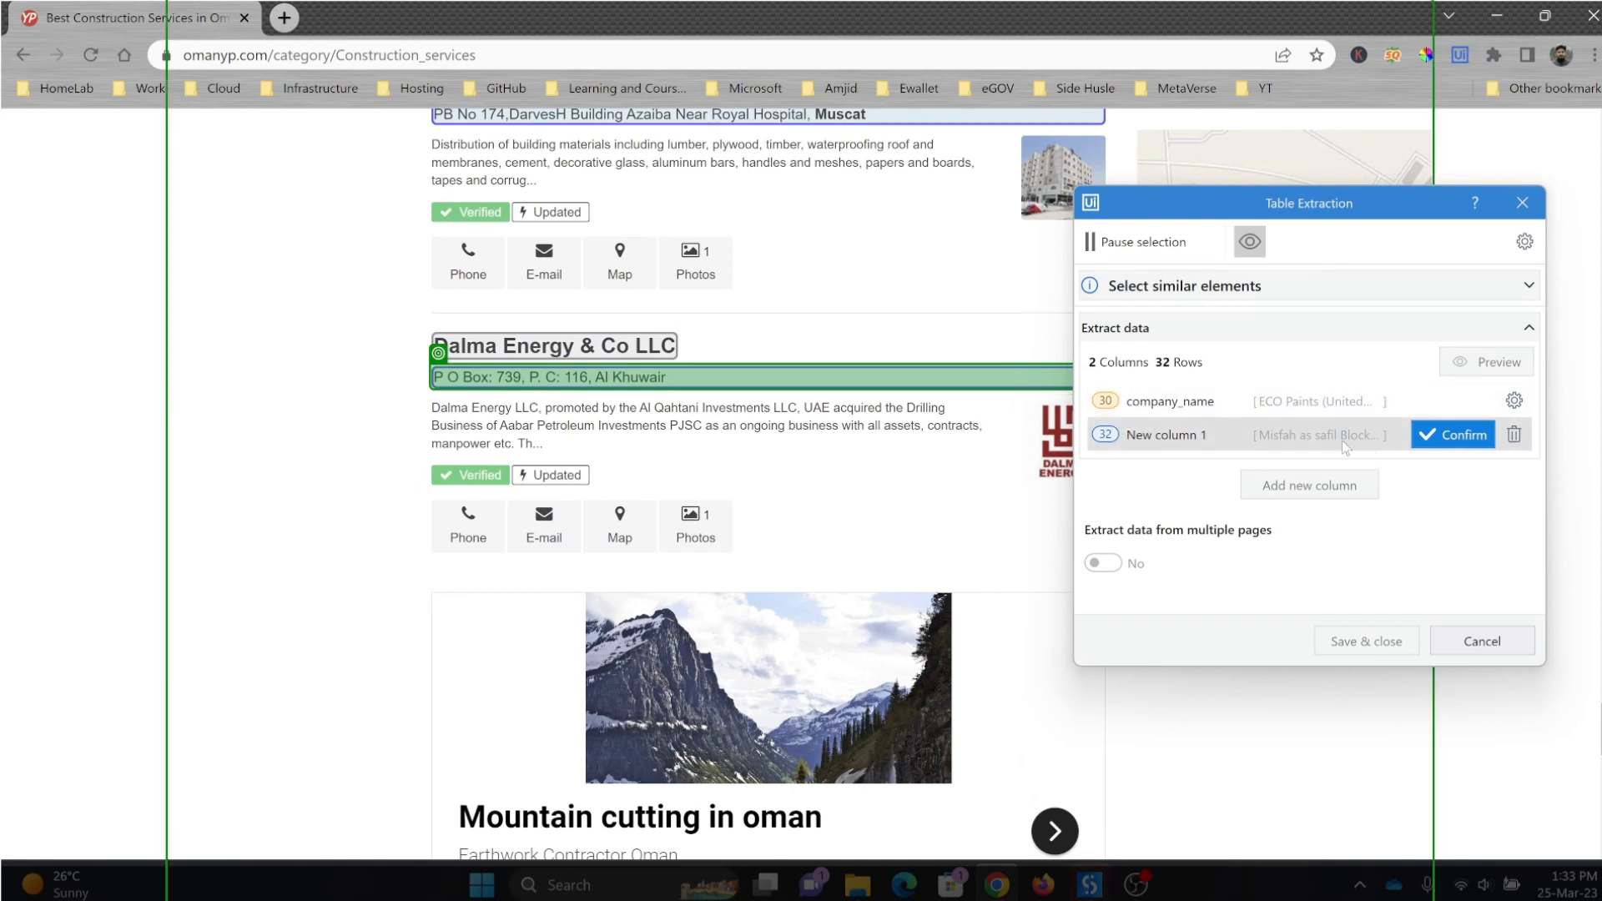
mouse_move(1338, 442)
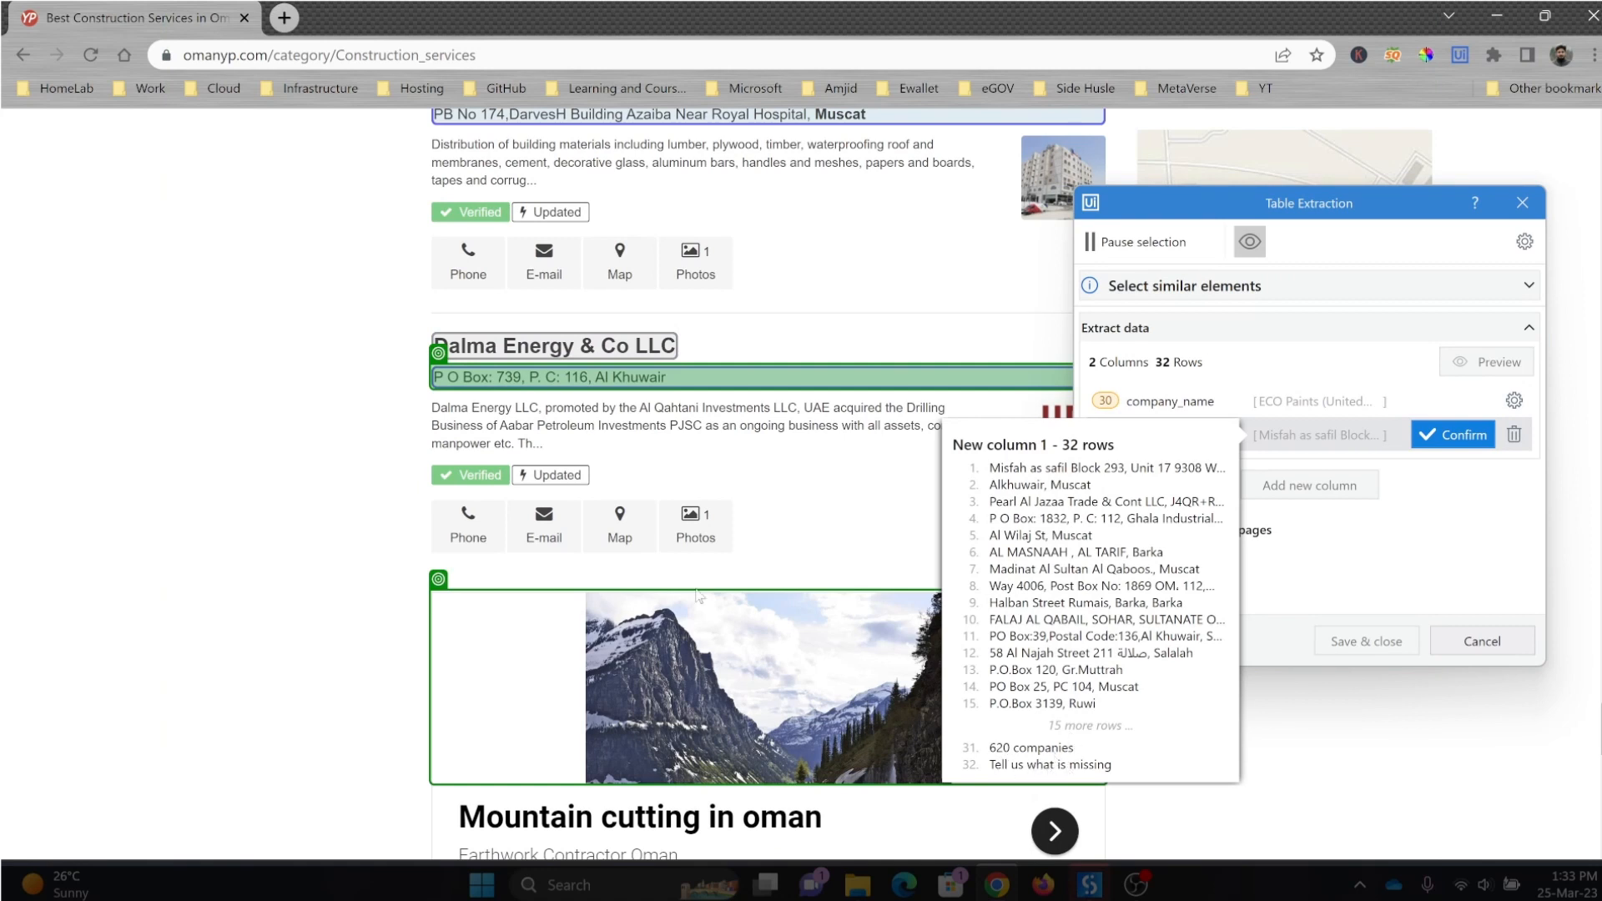
scroll(699, 596, down, 12)
scroll(442, 444, up, 4)
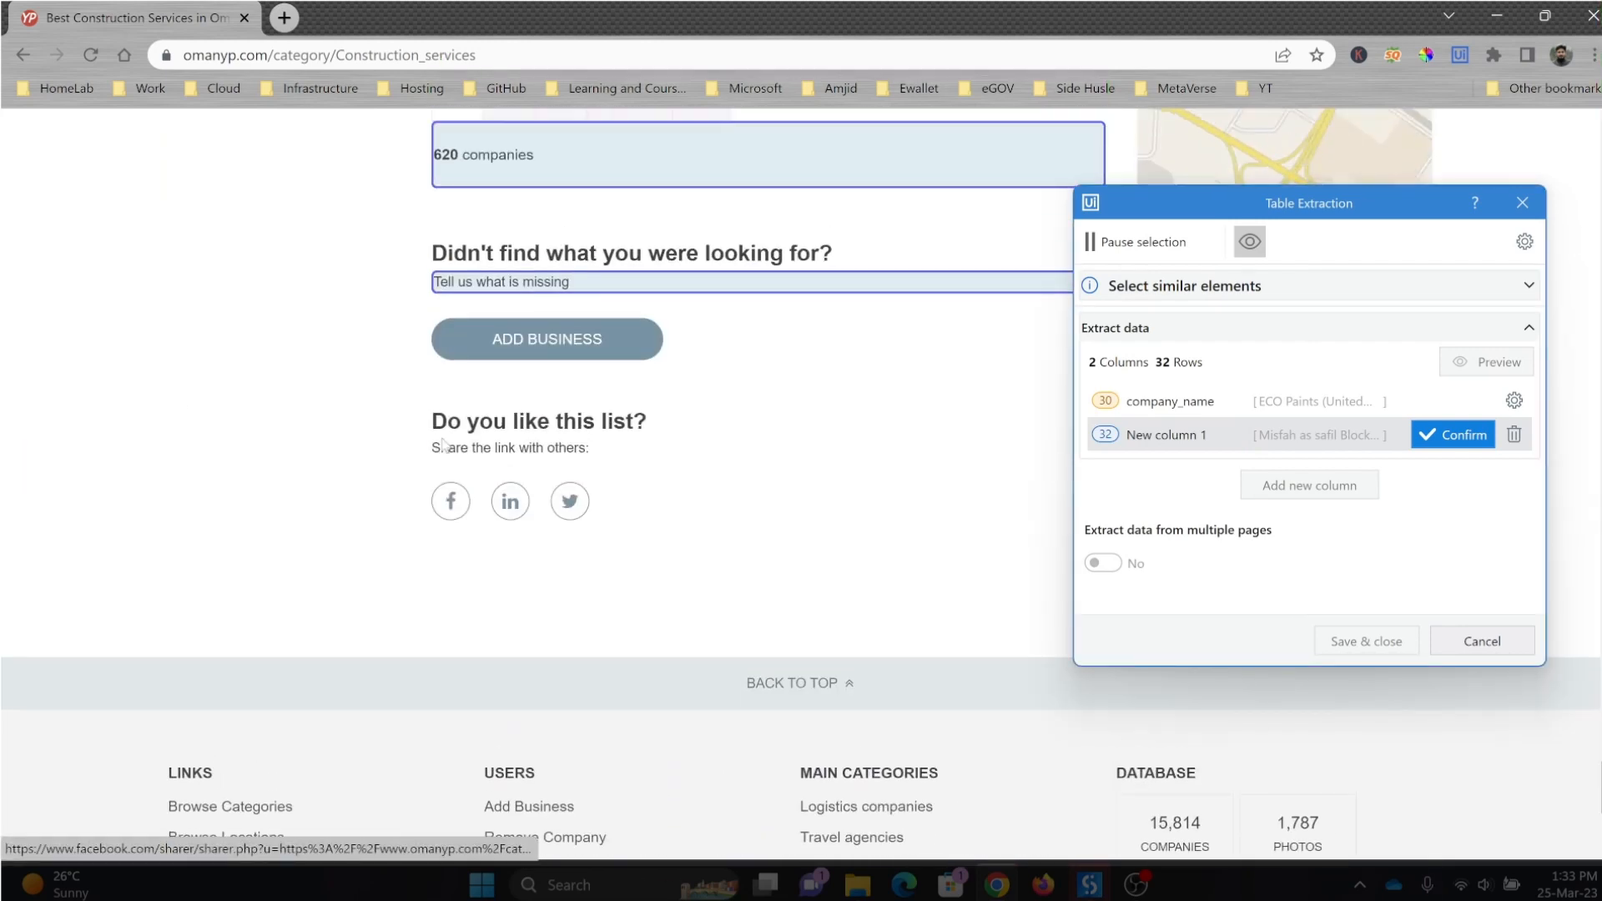
scroll(507, 211, up, 1)
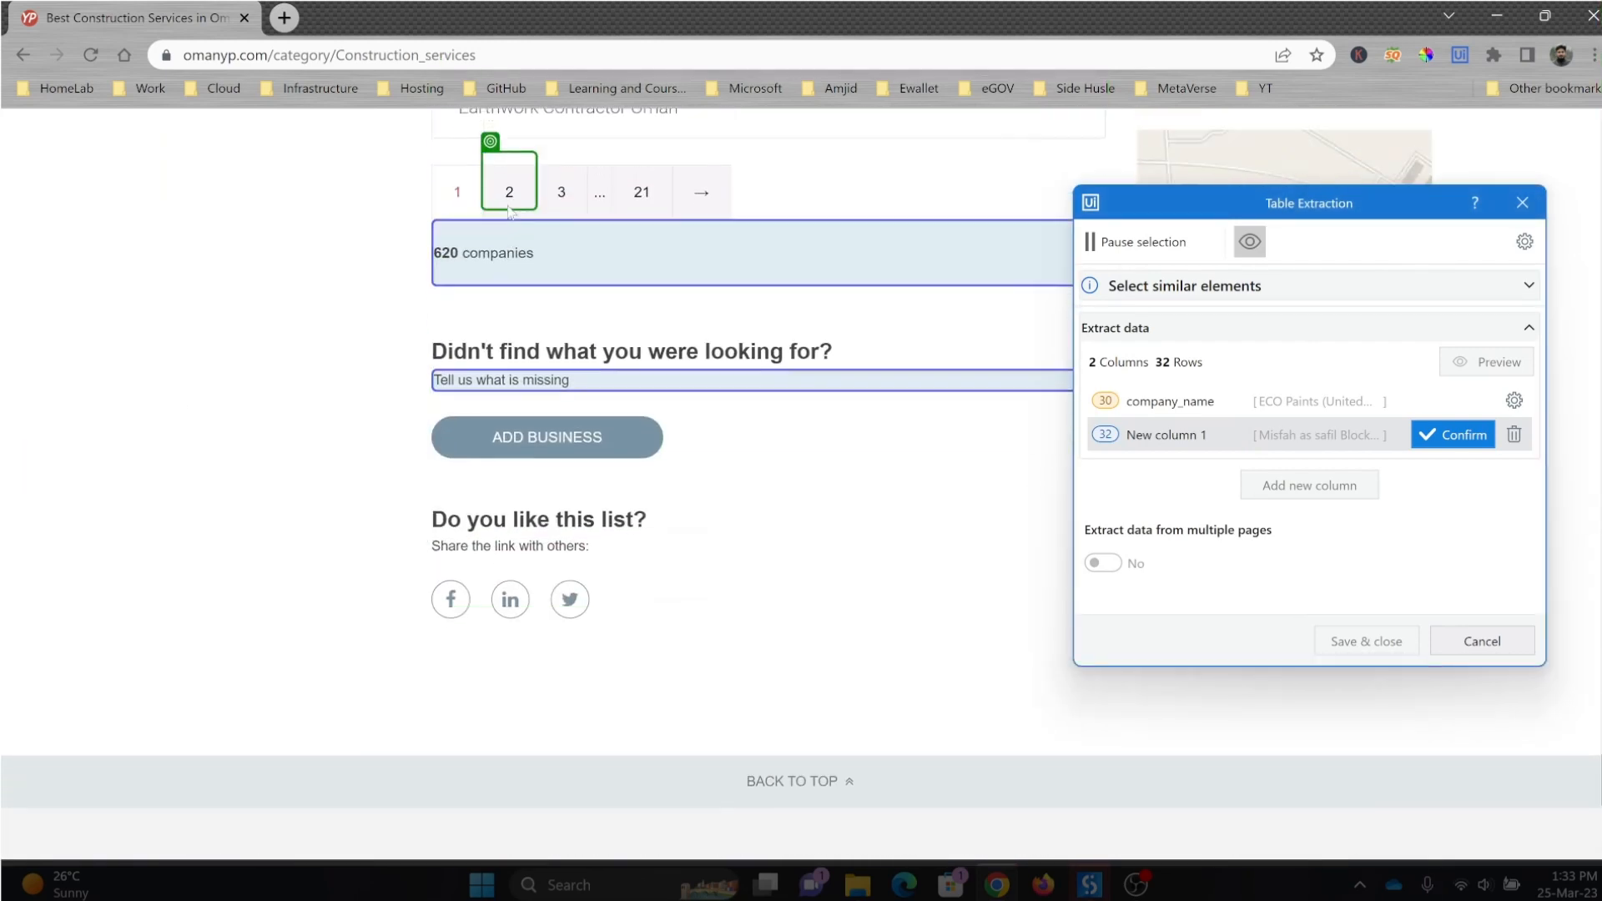
scroll(507, 268, up, 2)
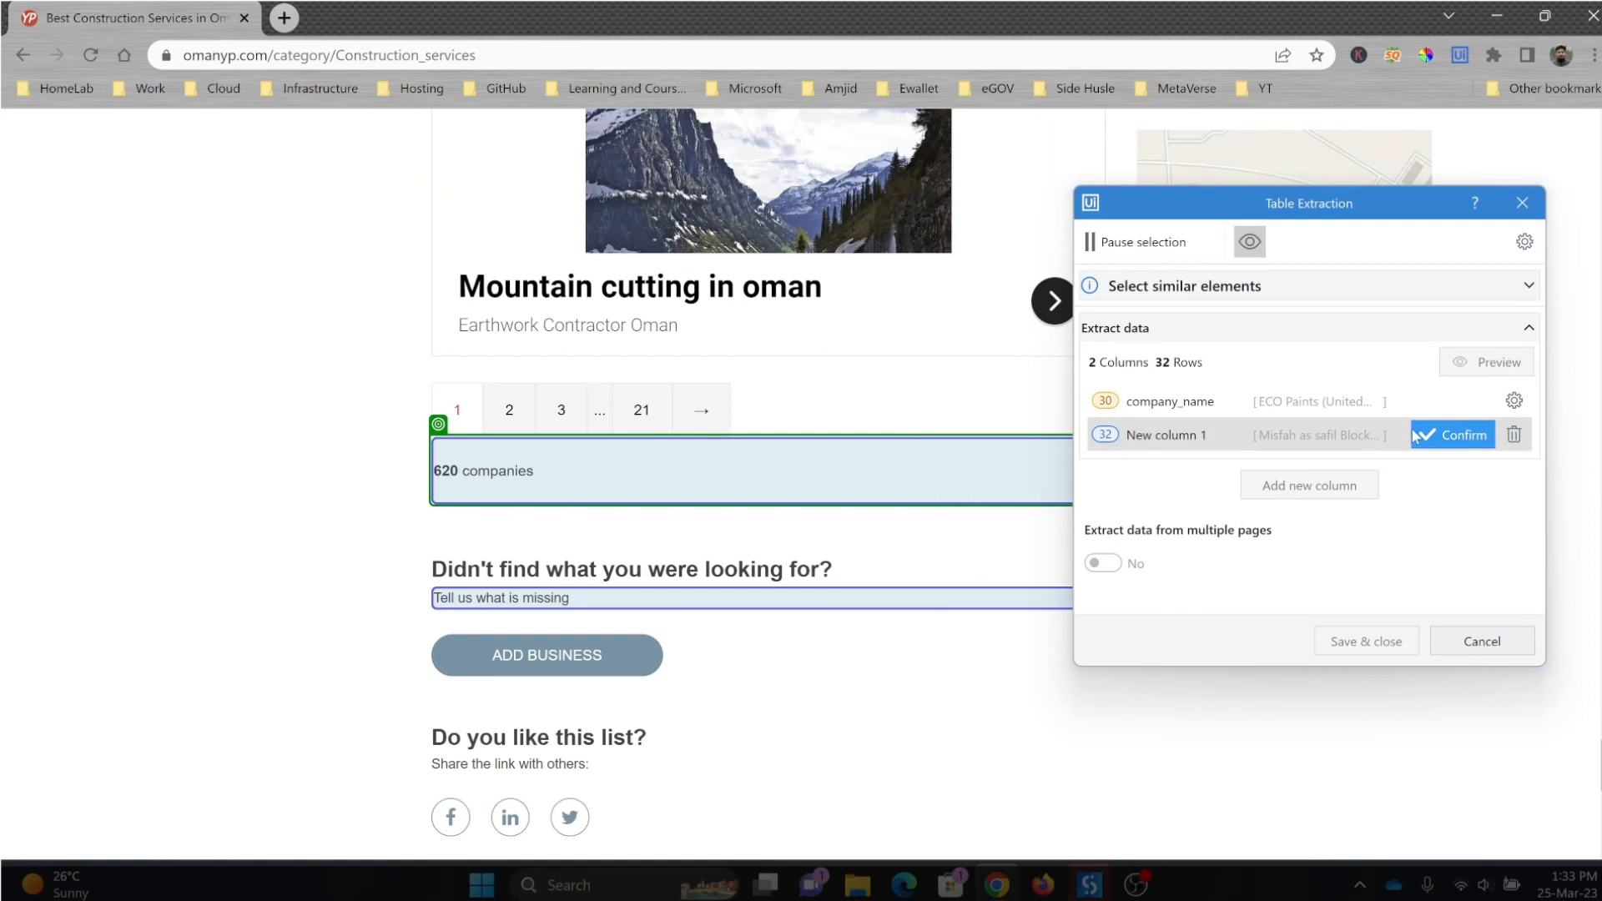
click(1430, 436)
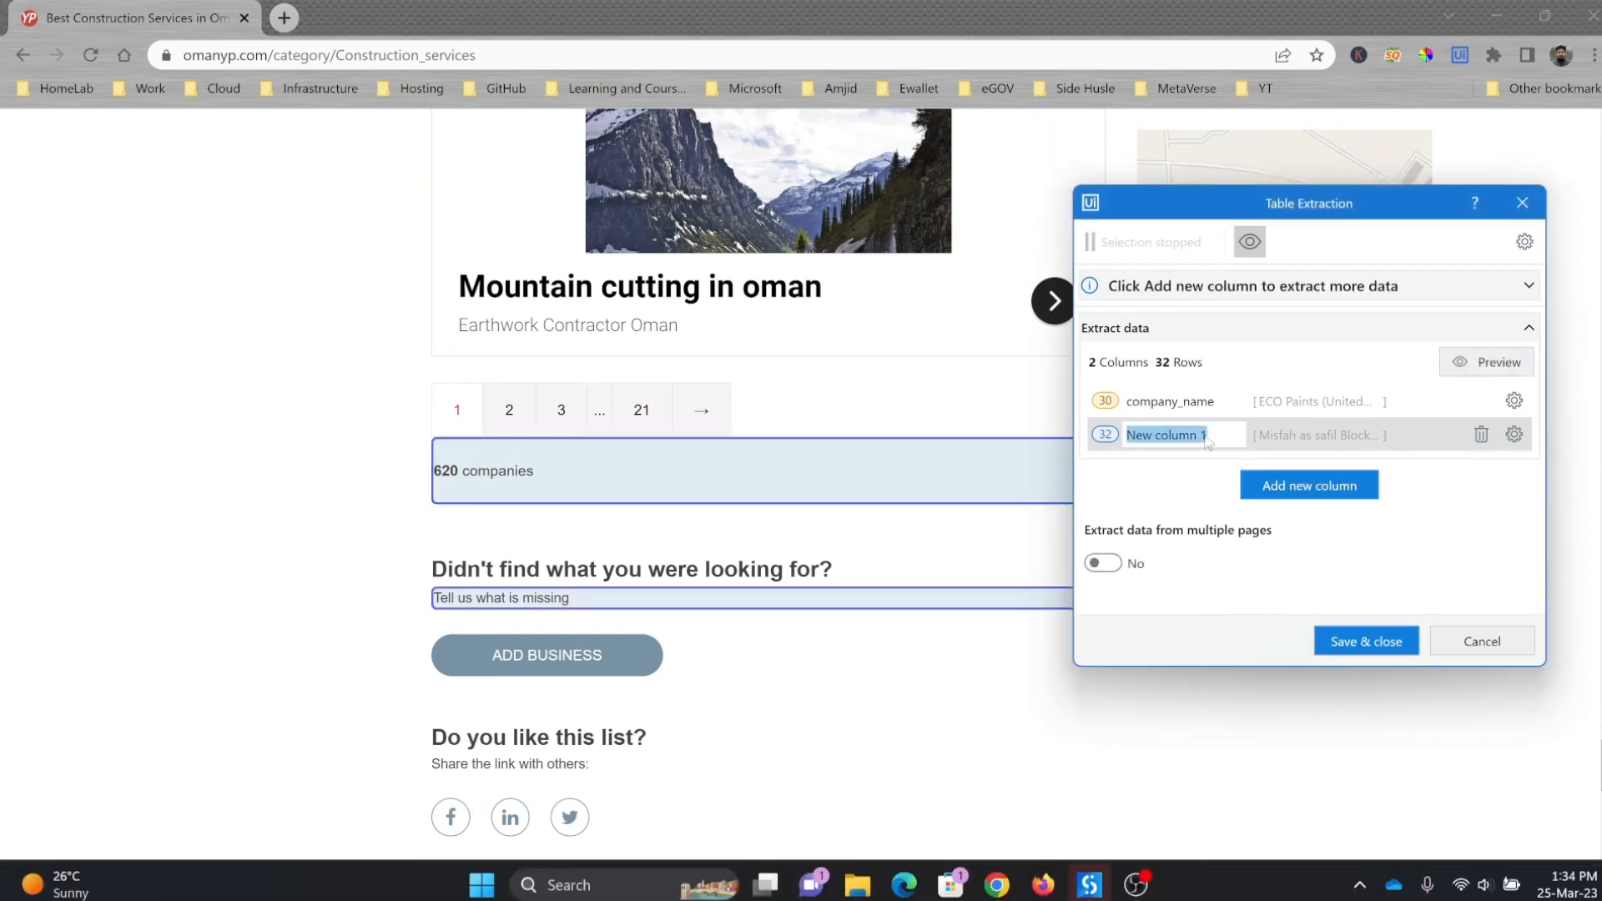
text(company_address)
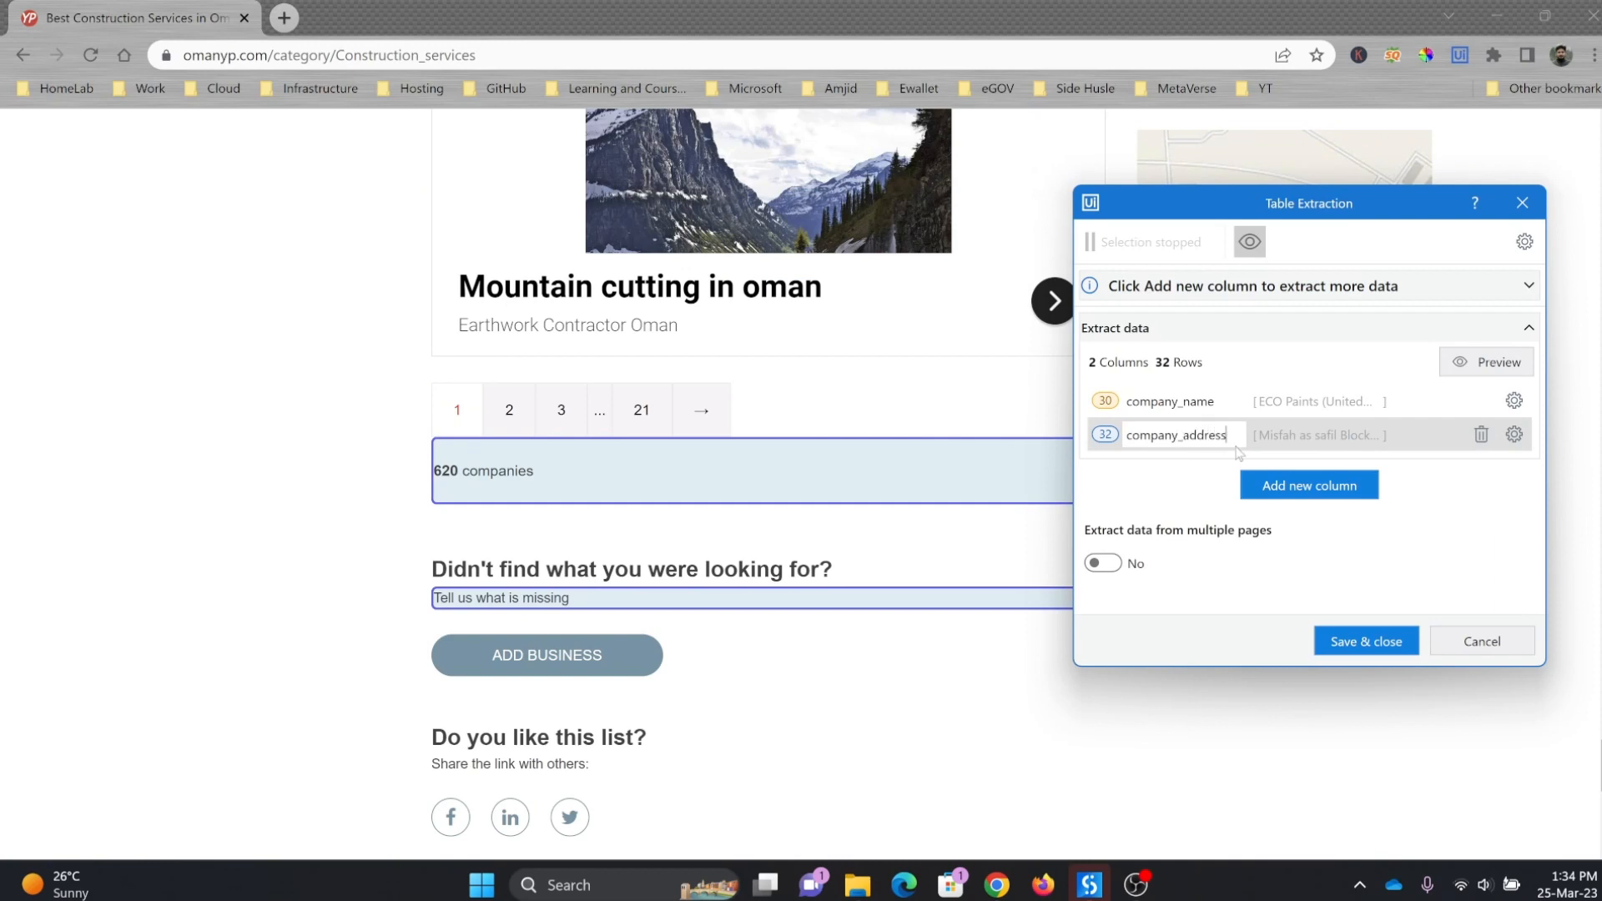
Step: Add a third extraction column that captures the description paragraph beneath Al Wadood Modern Enterprise LLC and review the matching descriptions across the listing
click(1245, 484)
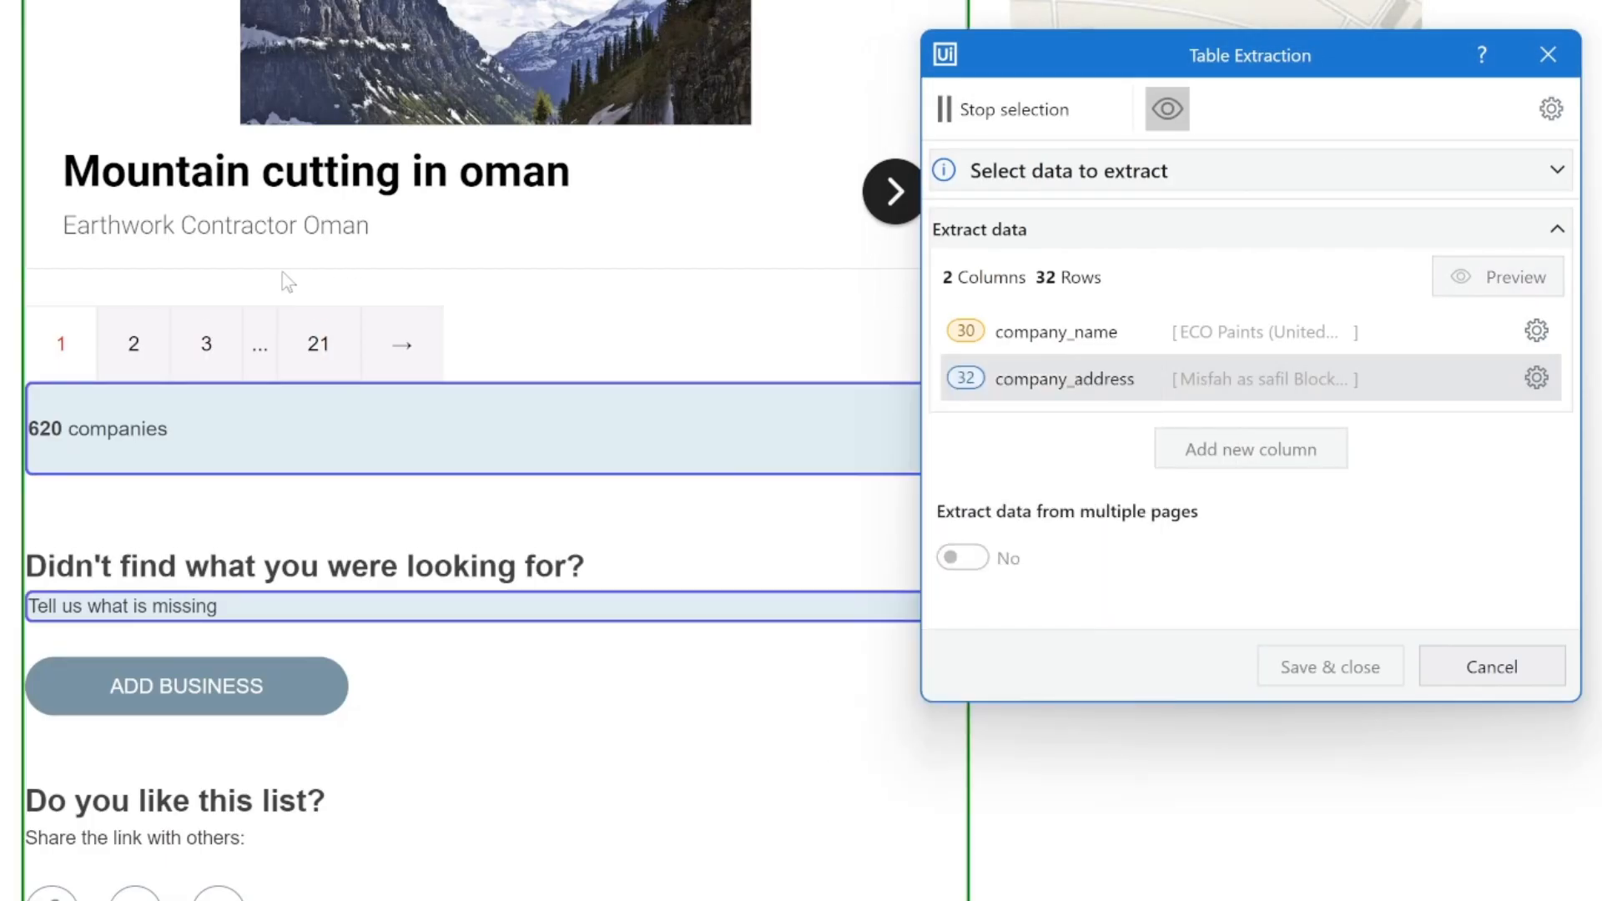
scroll(288, 282, up, 15)
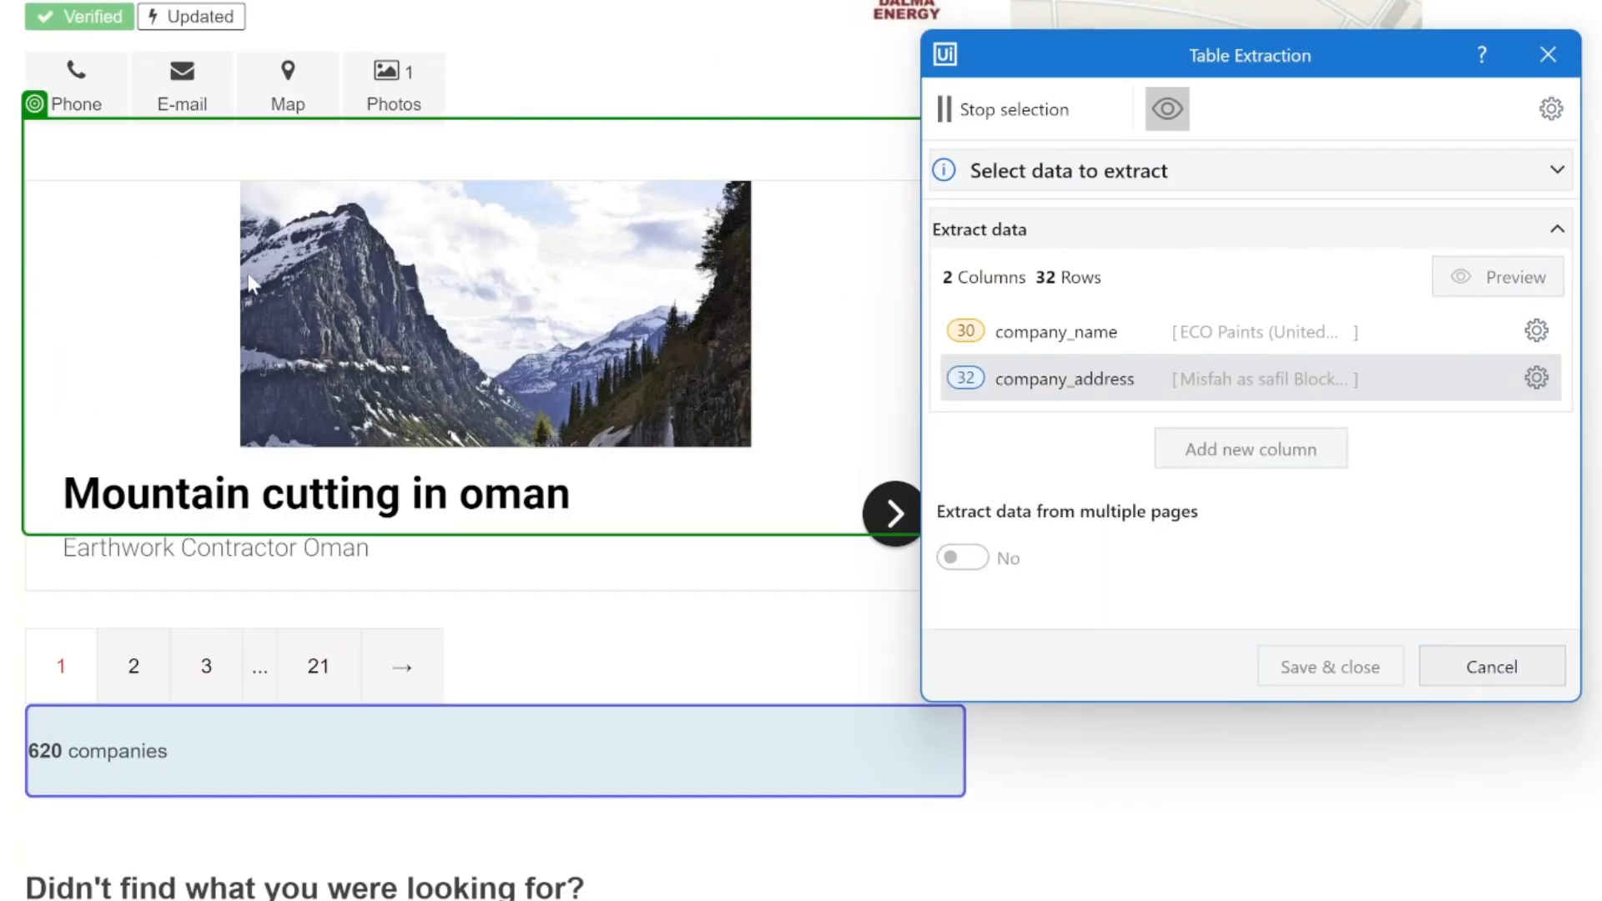
scroll(250, 282, up, 5)
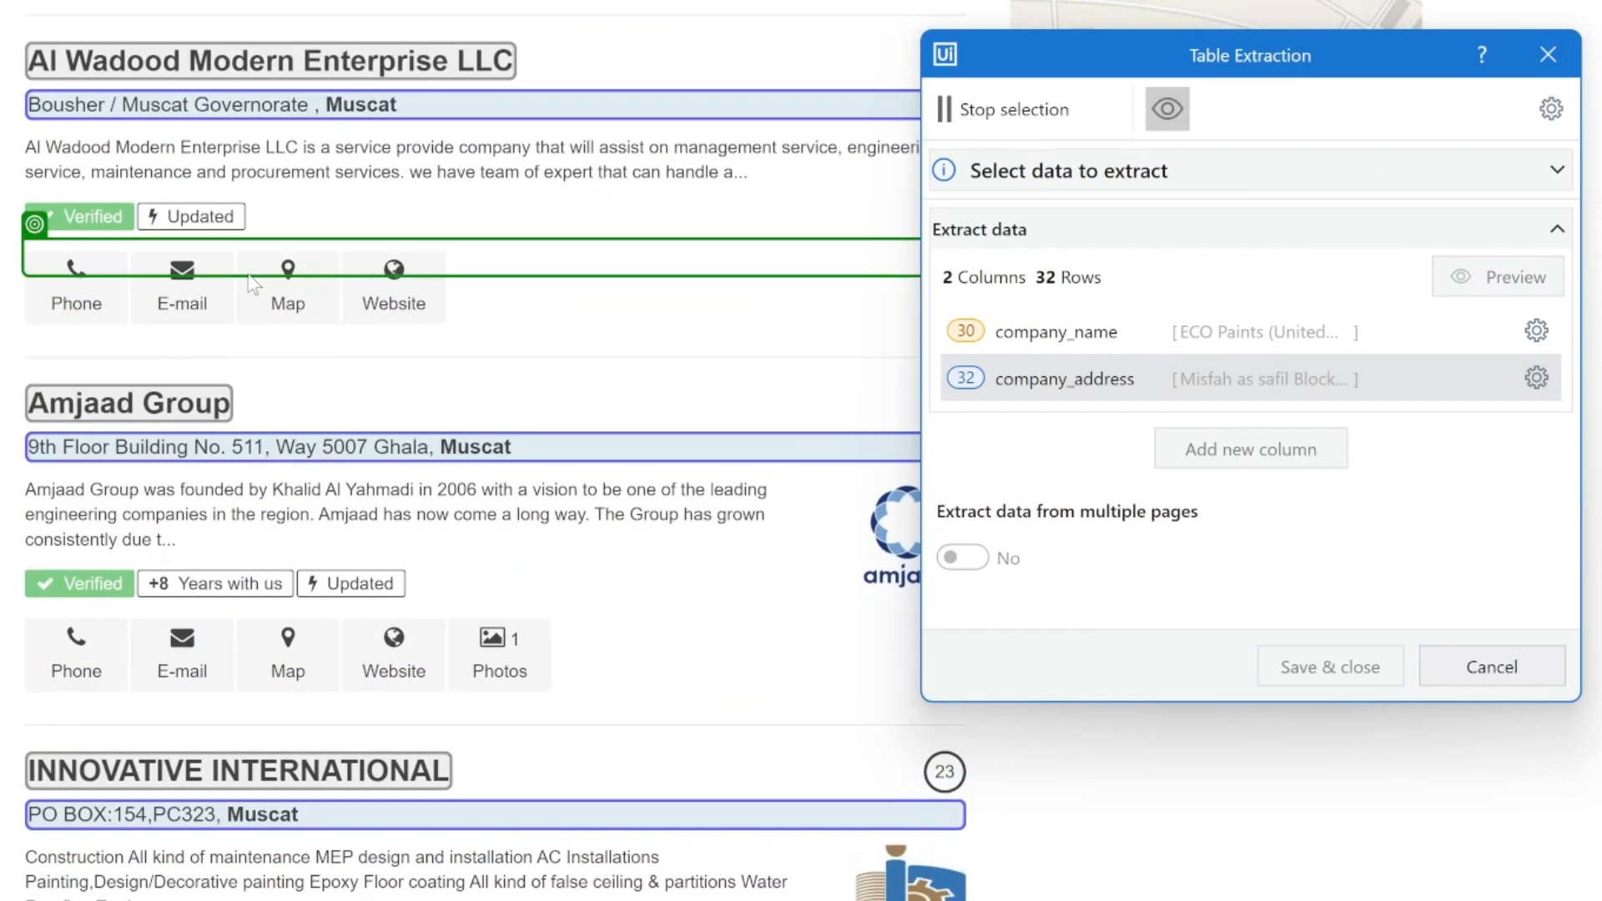
click(190, 177)
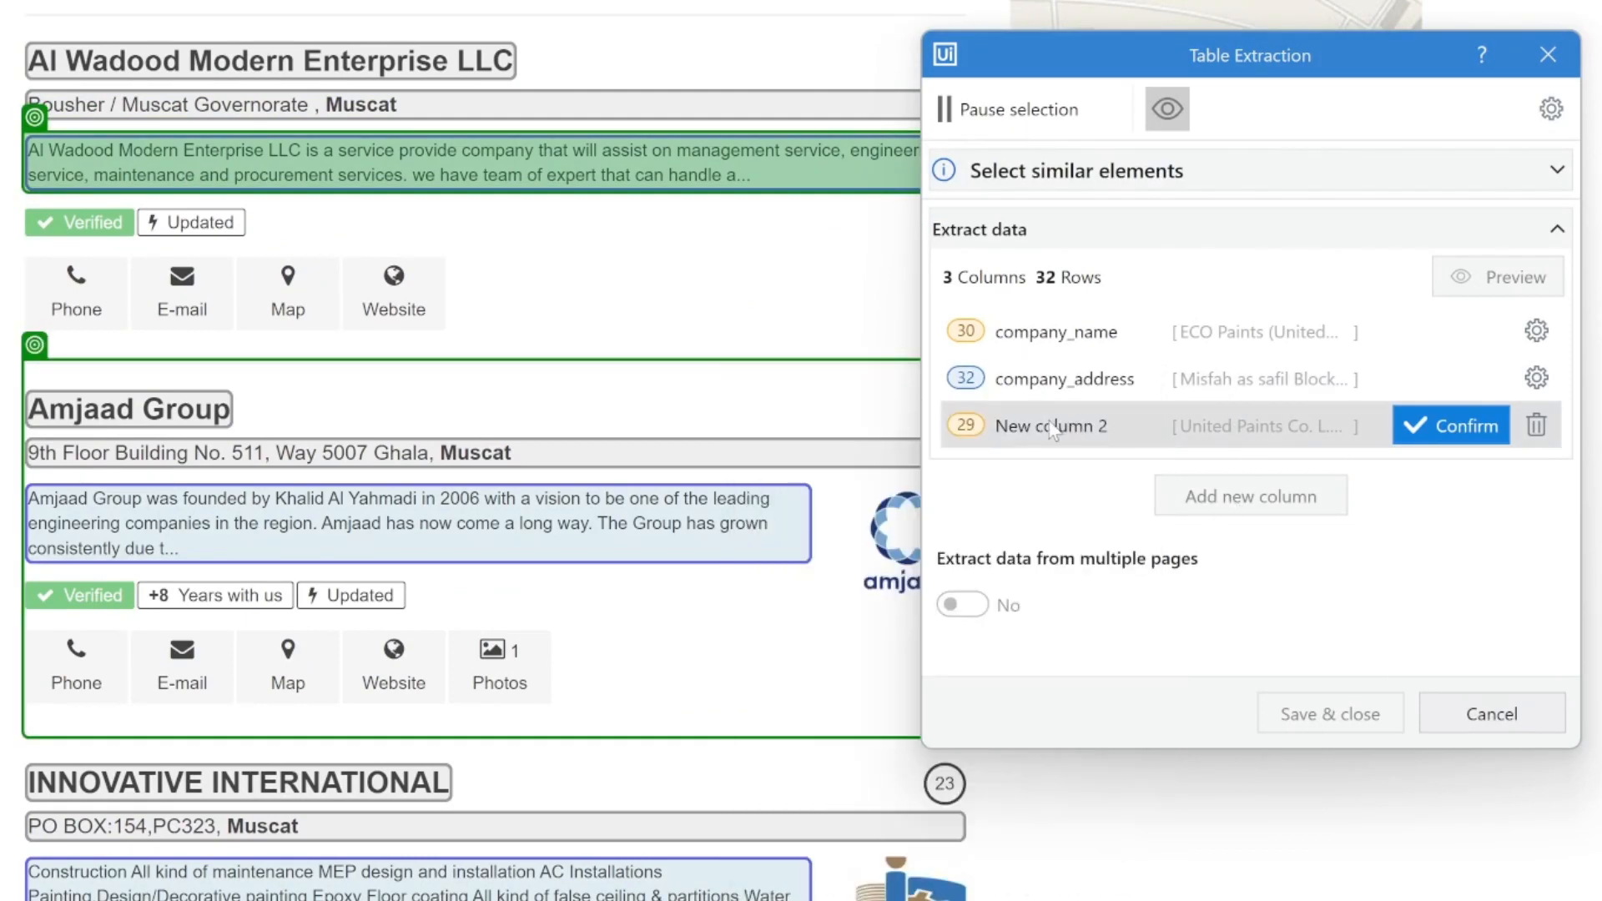
scroll(464, 486, down, 1)
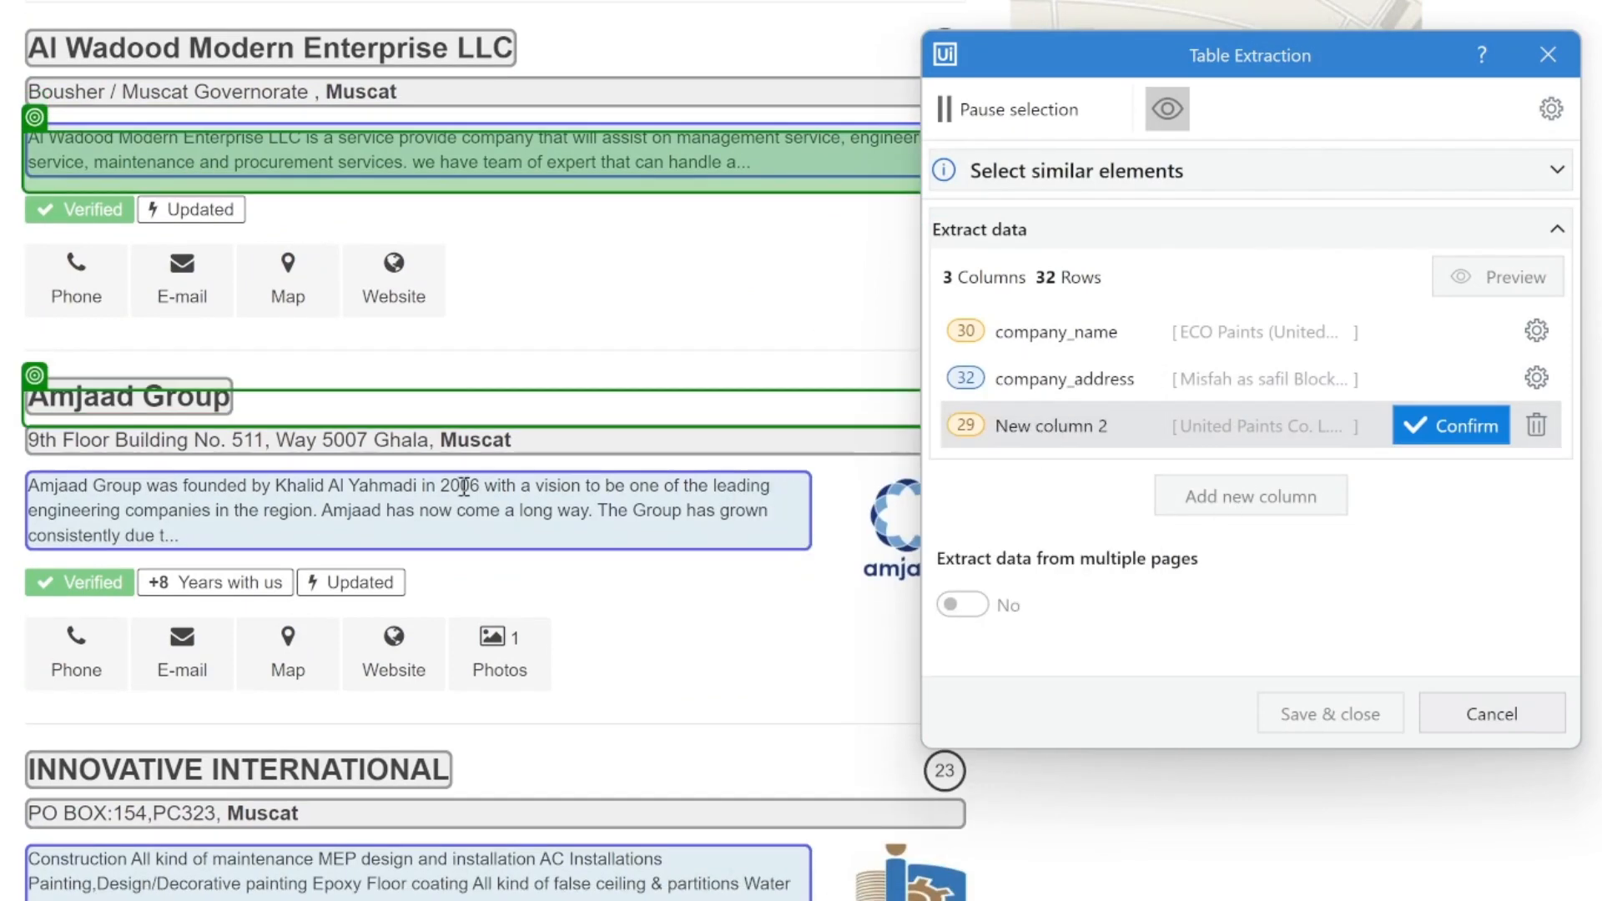
scroll(464, 487, down, 20)
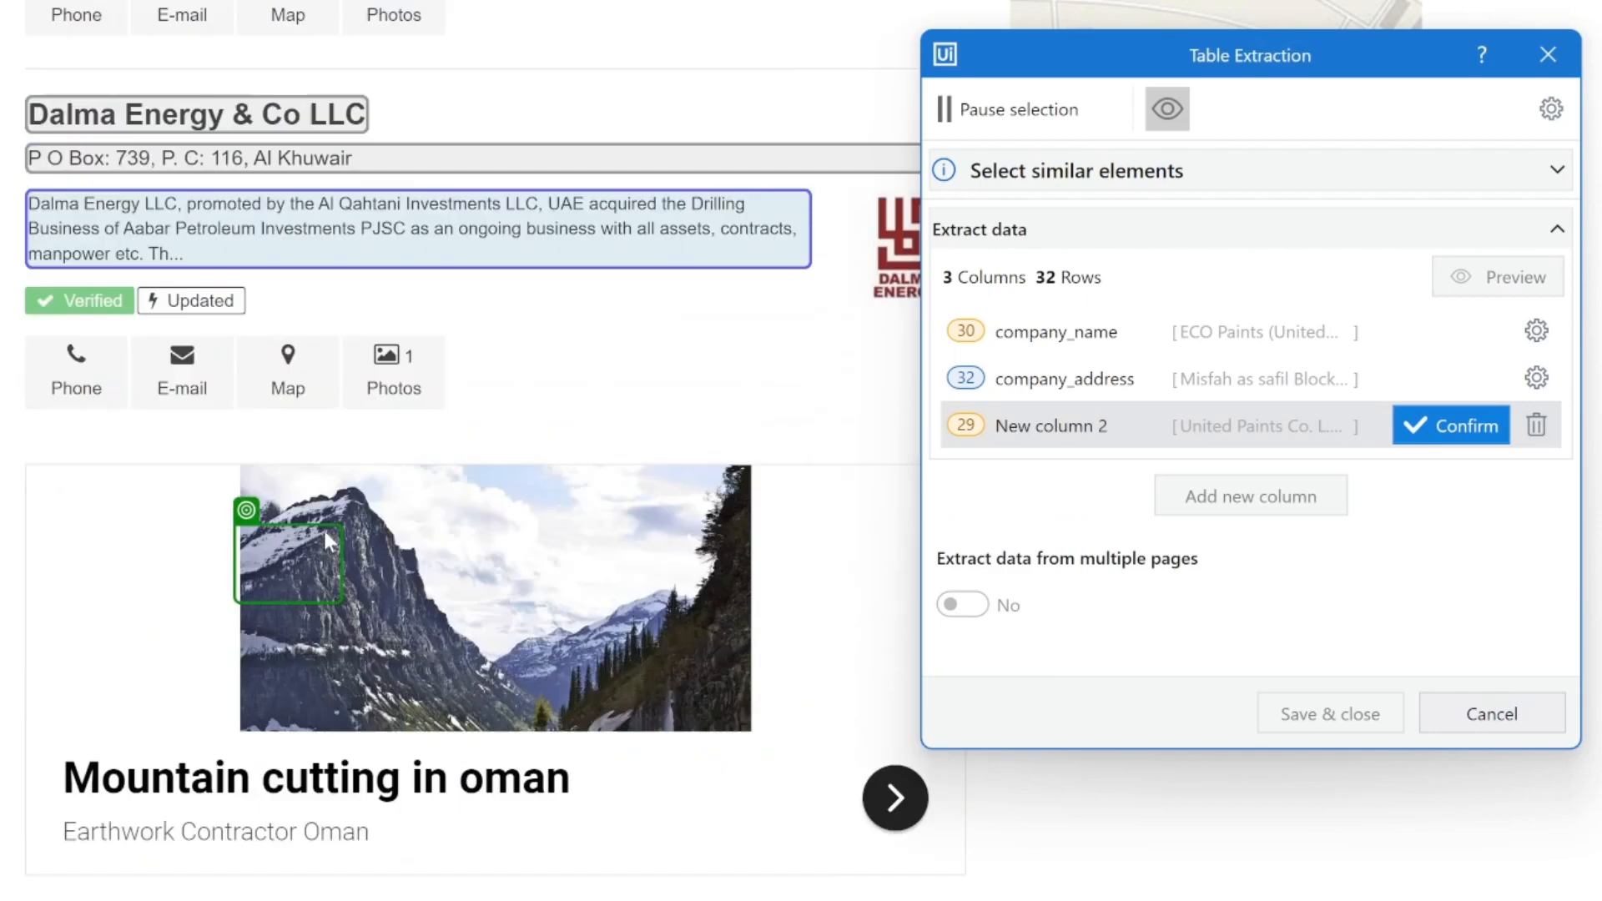
scroll(325, 537, down, 12)
scroll(324, 537, up, 10)
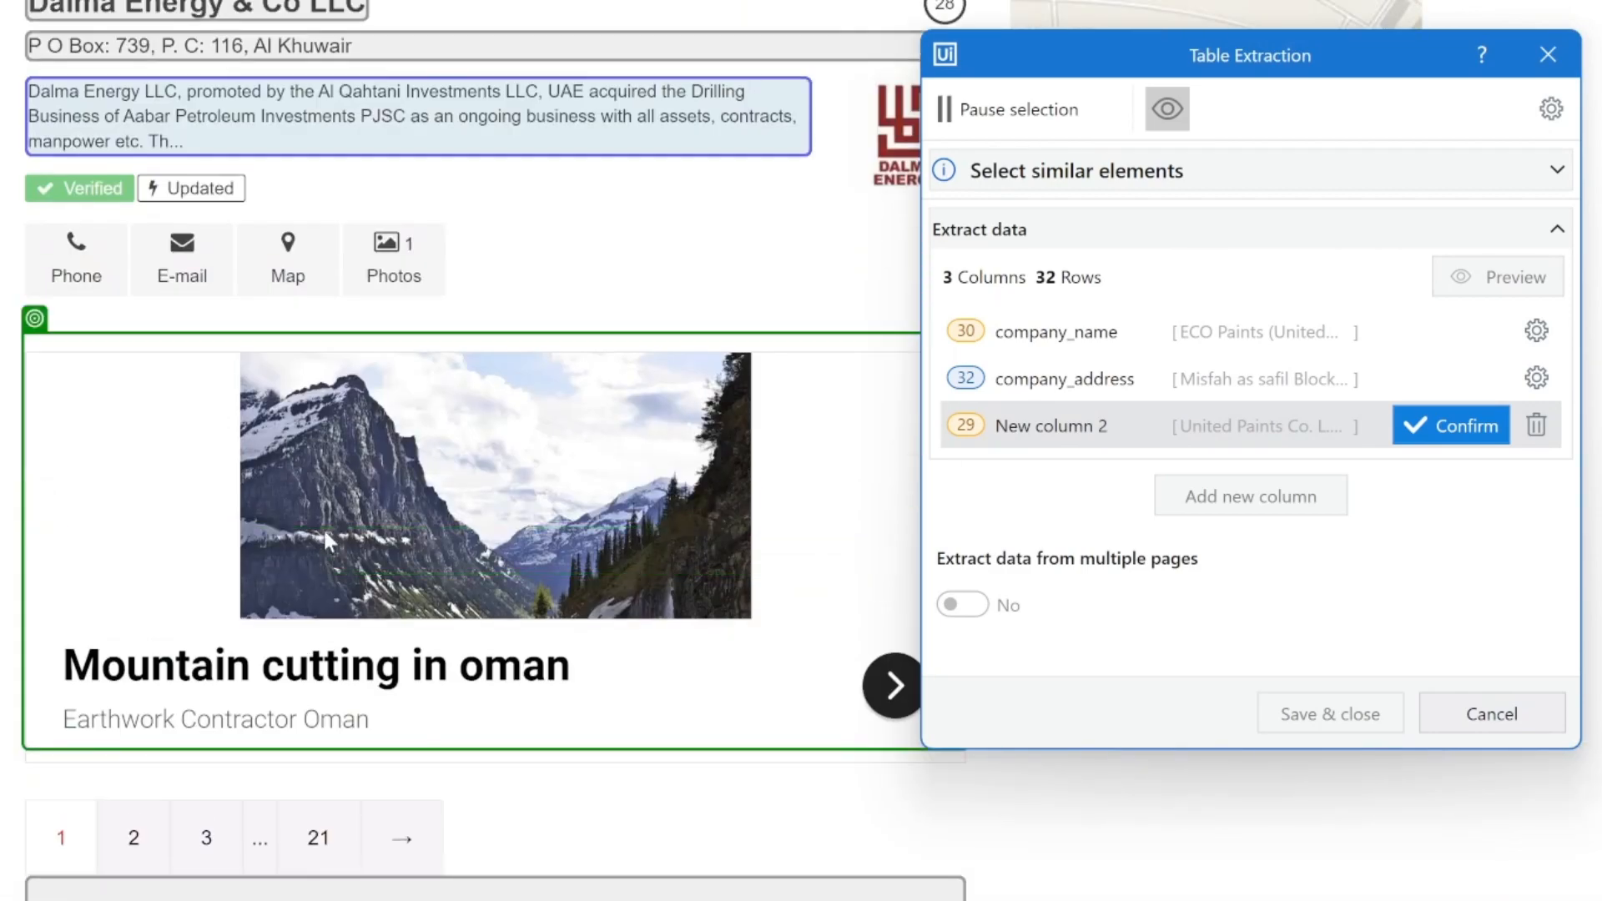
scroll(325, 537, up, 10)
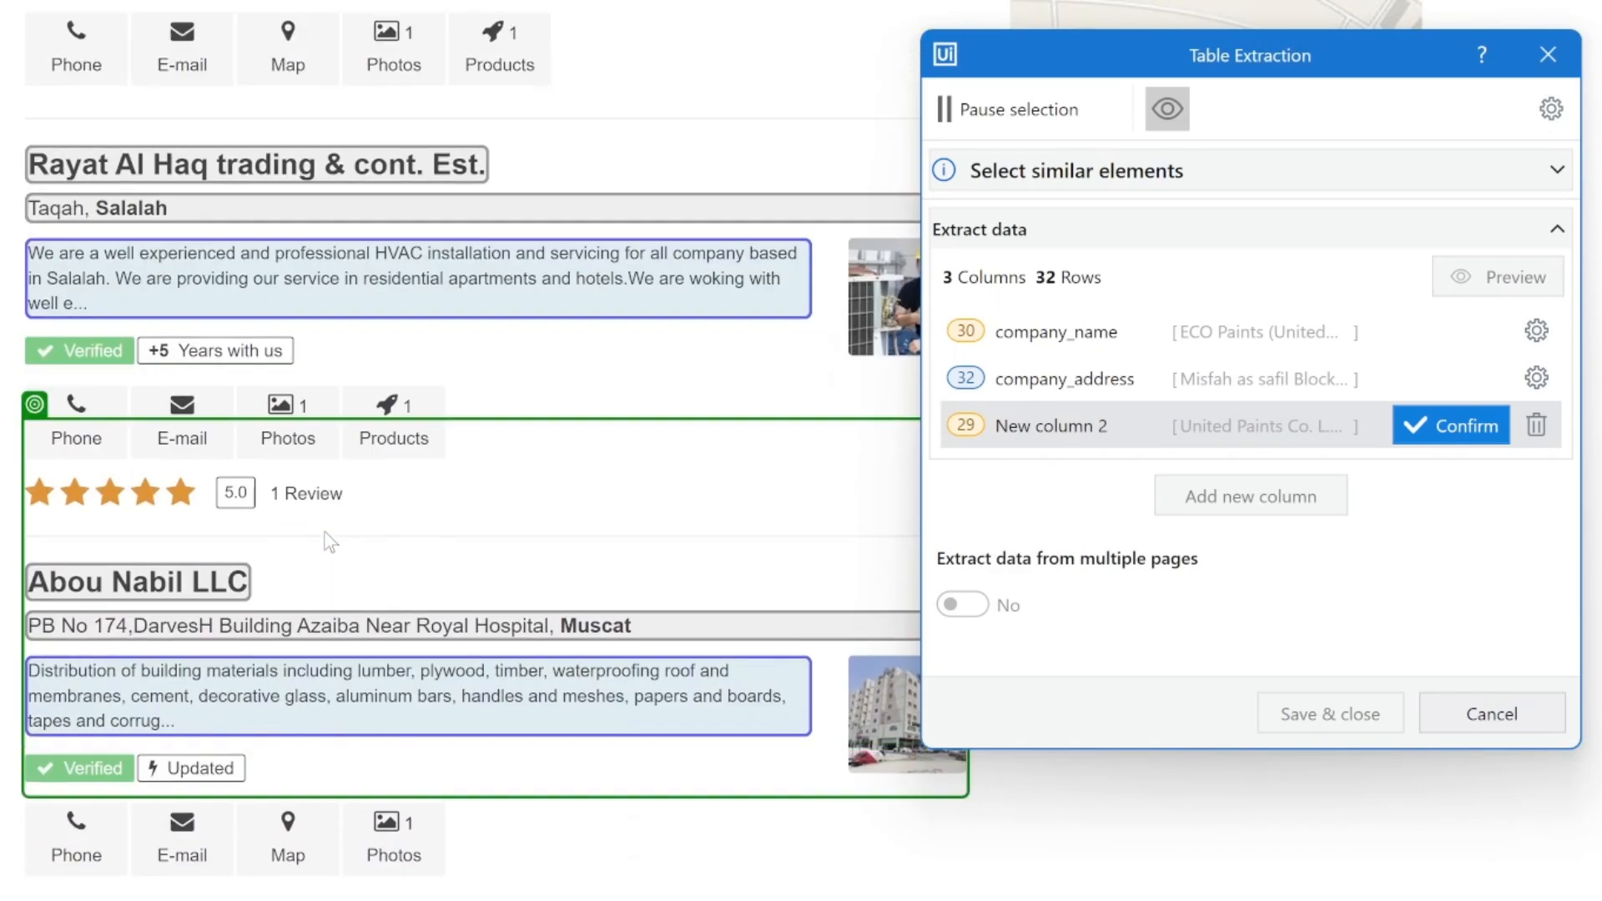
scroll(328, 541, up, 10)
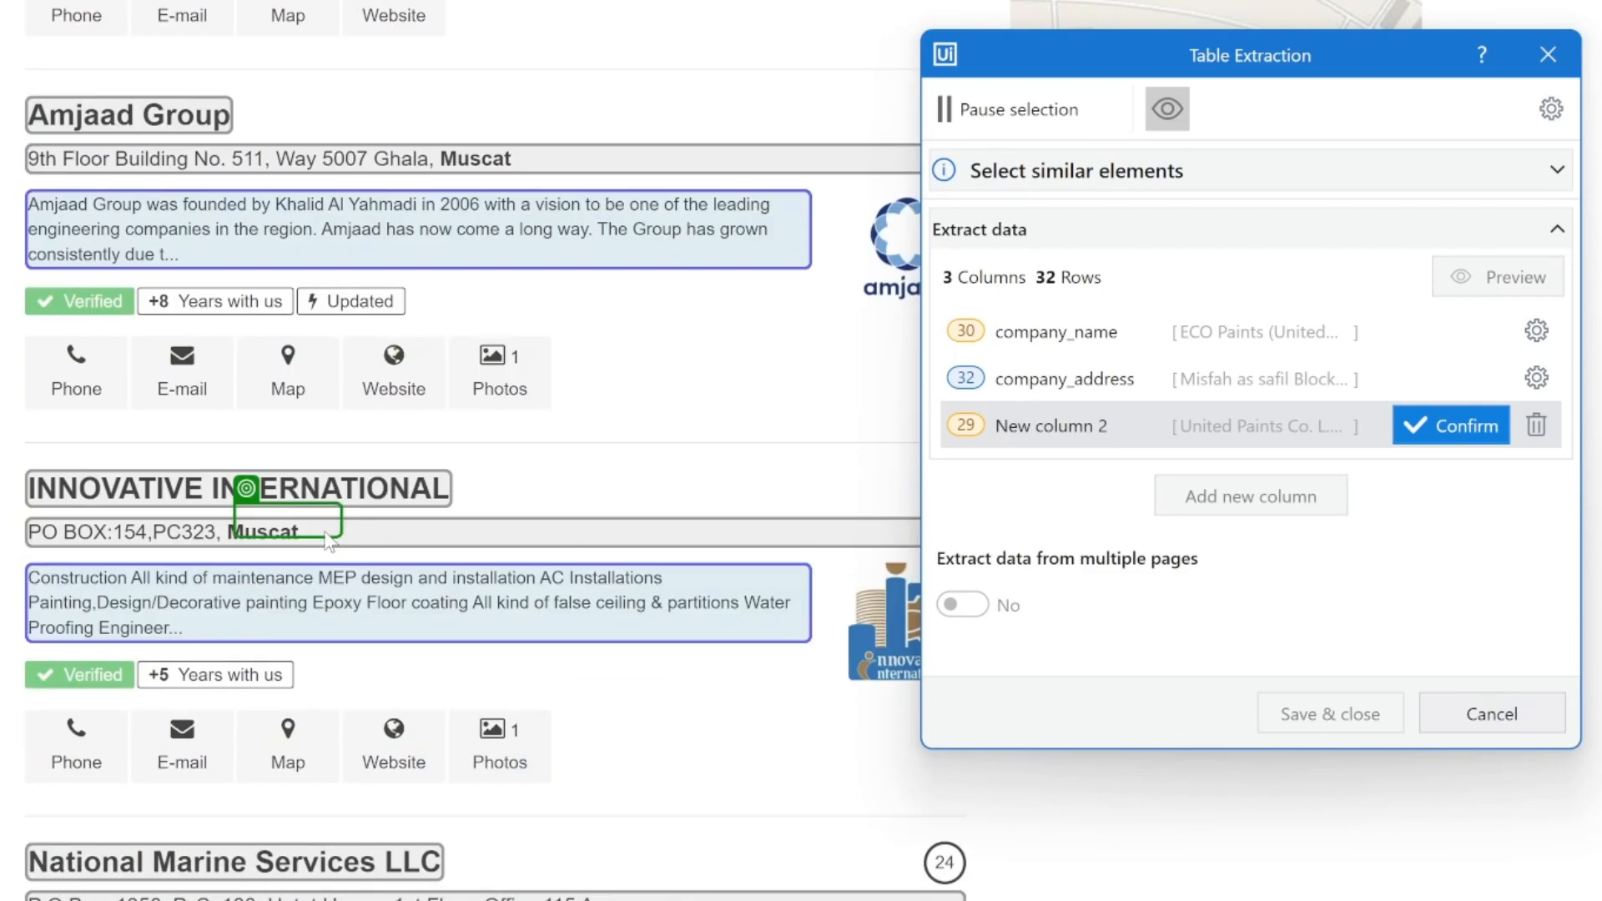
scroll(327, 541, up, 10)
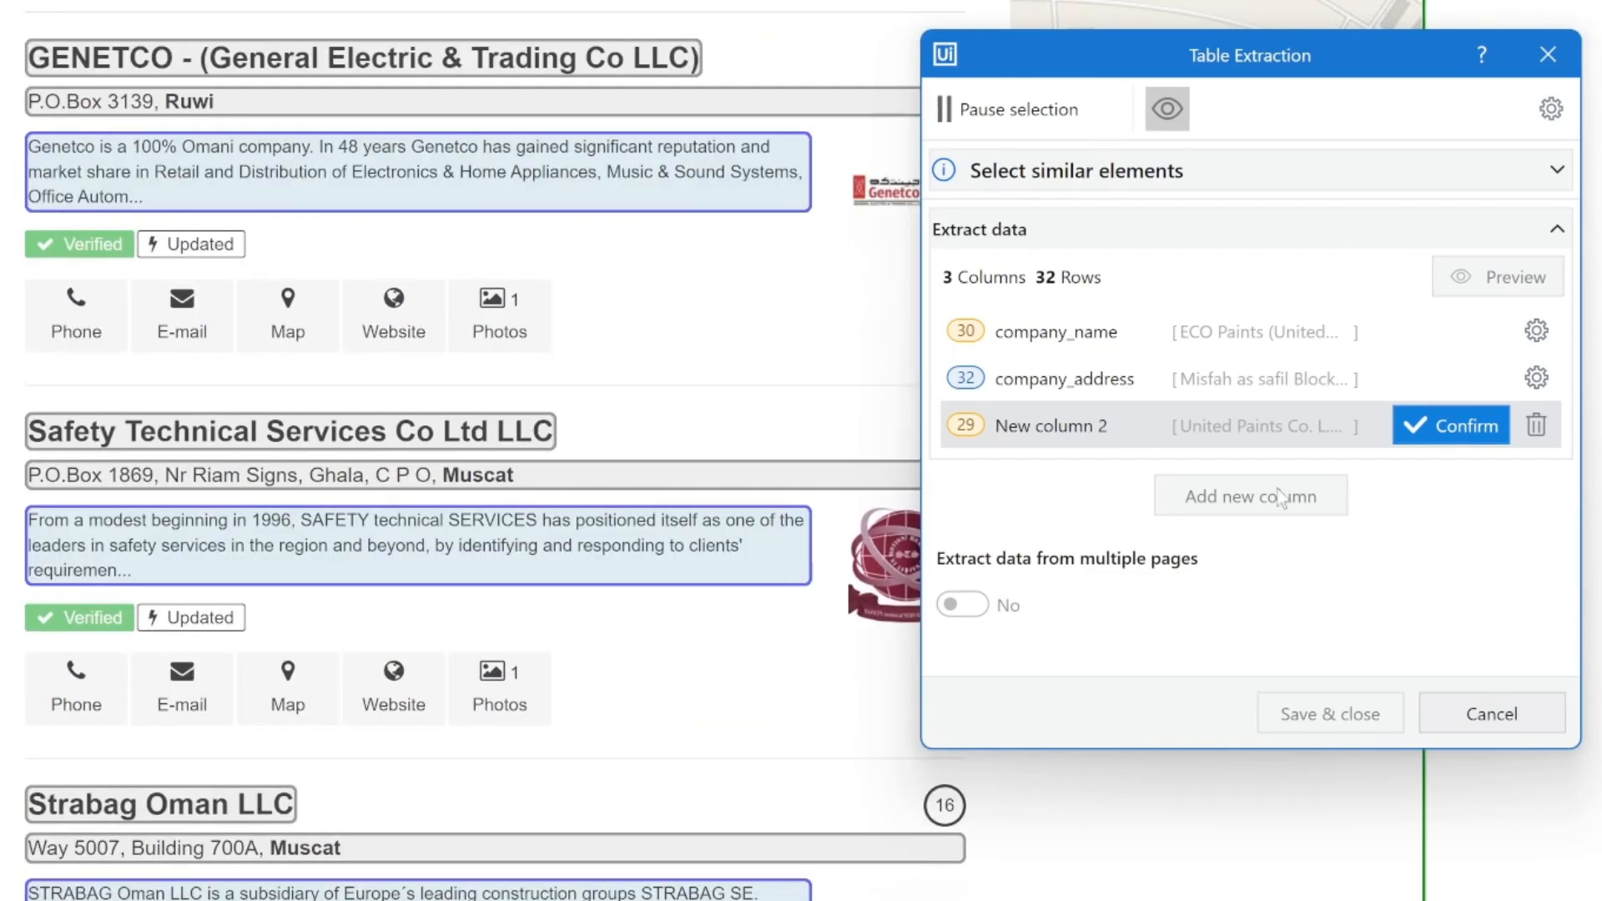
Step: Confirm the description column and name it about_company
click(1450, 418)
text(c)
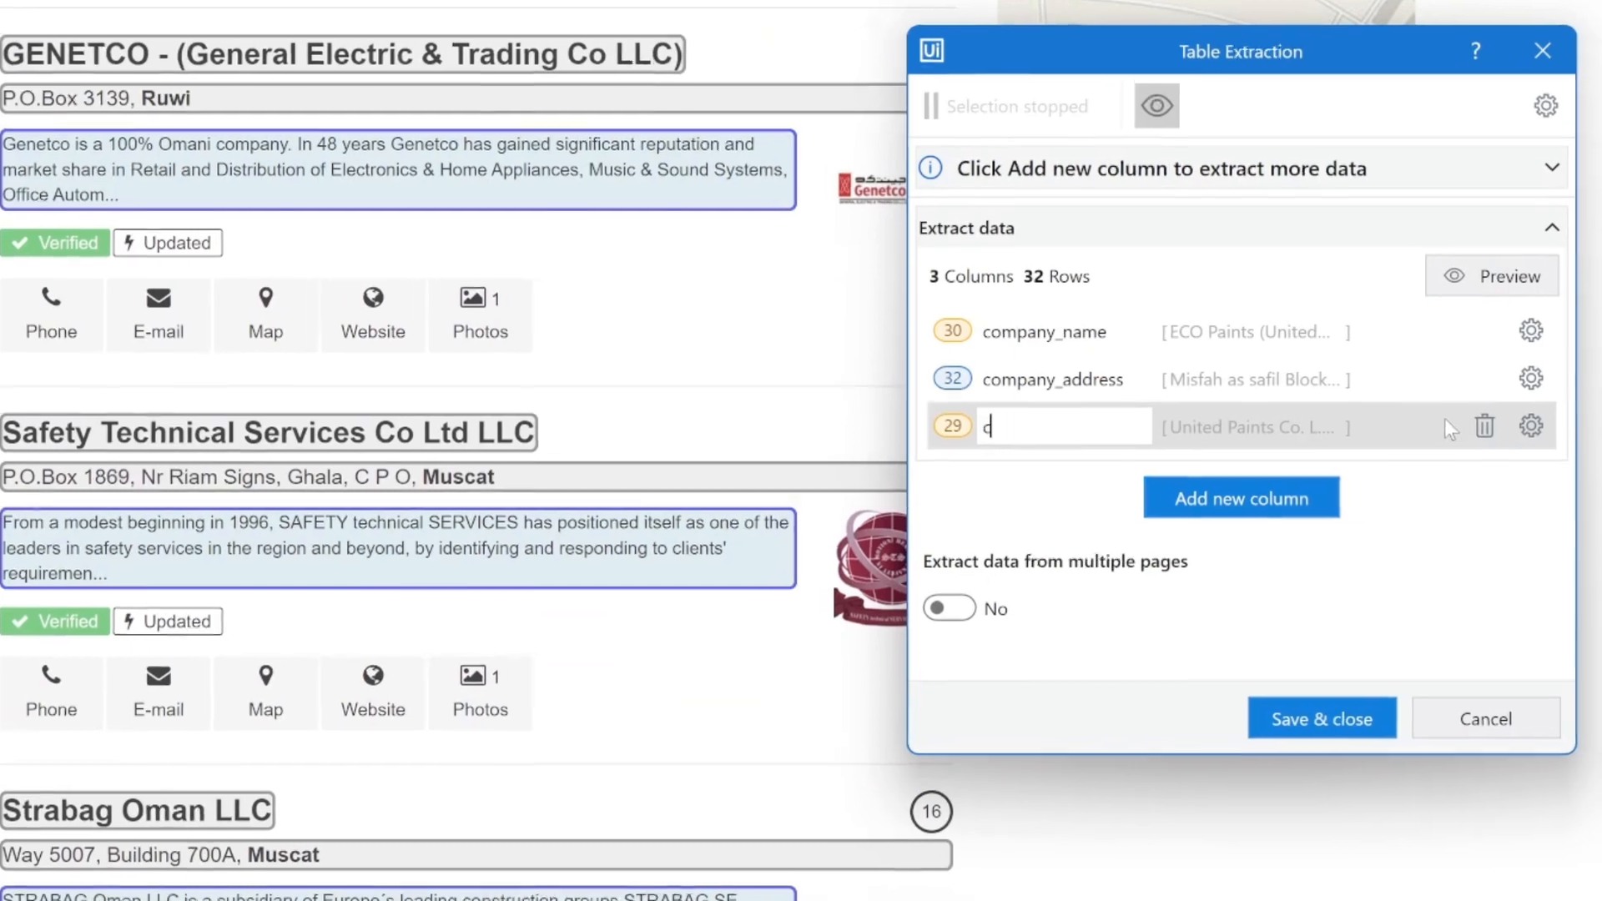
text(bout+)
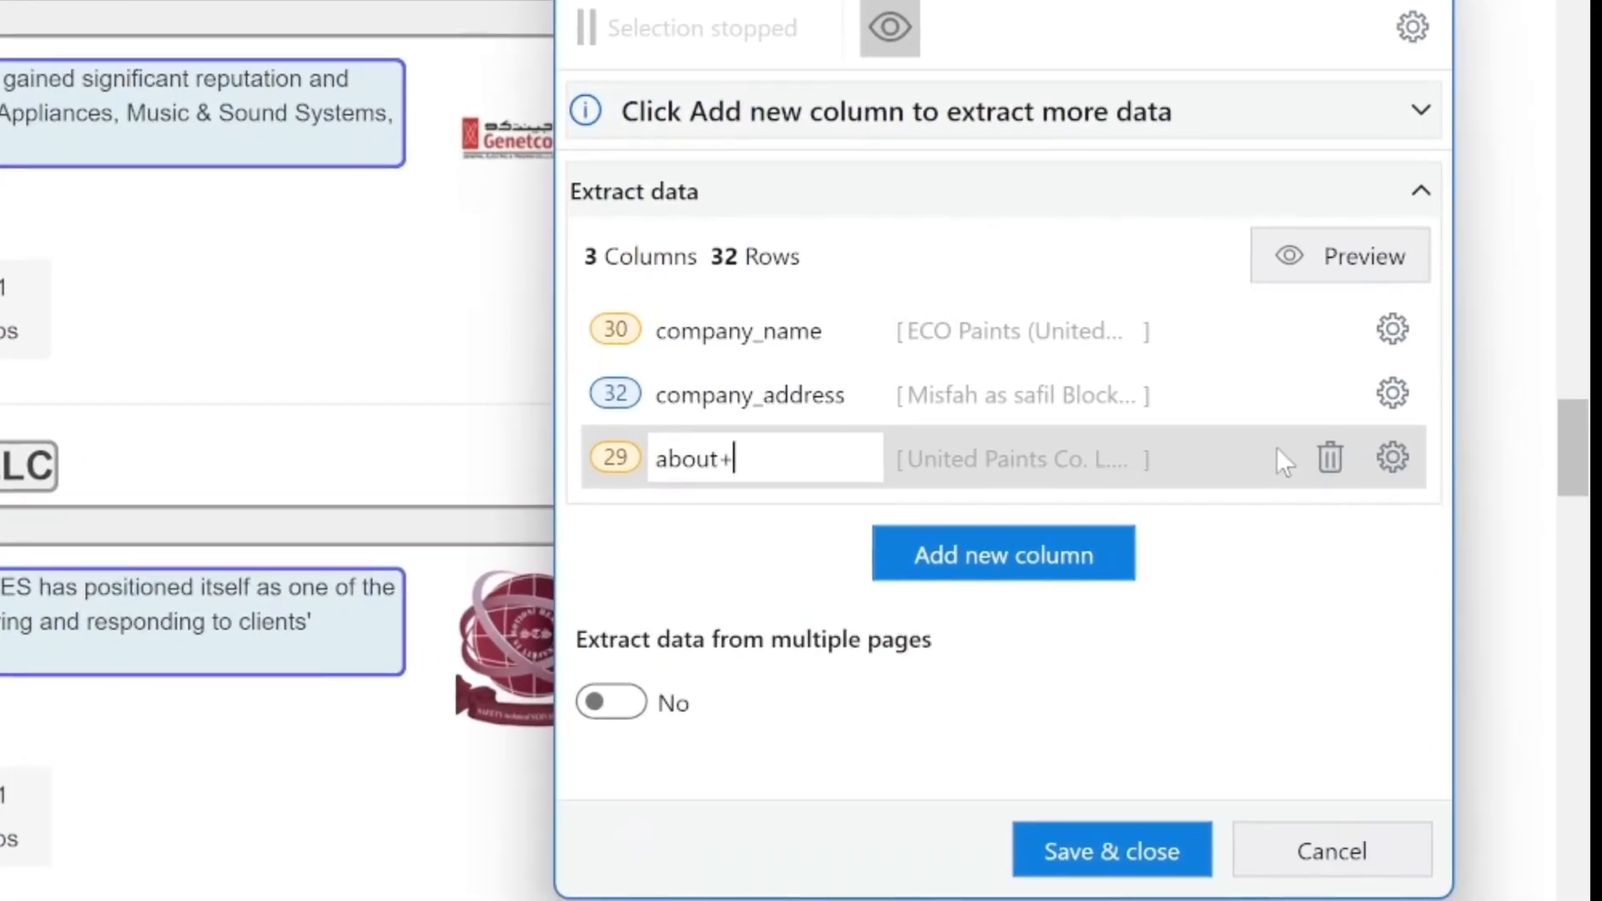
key(BackSpace)
text(_company)
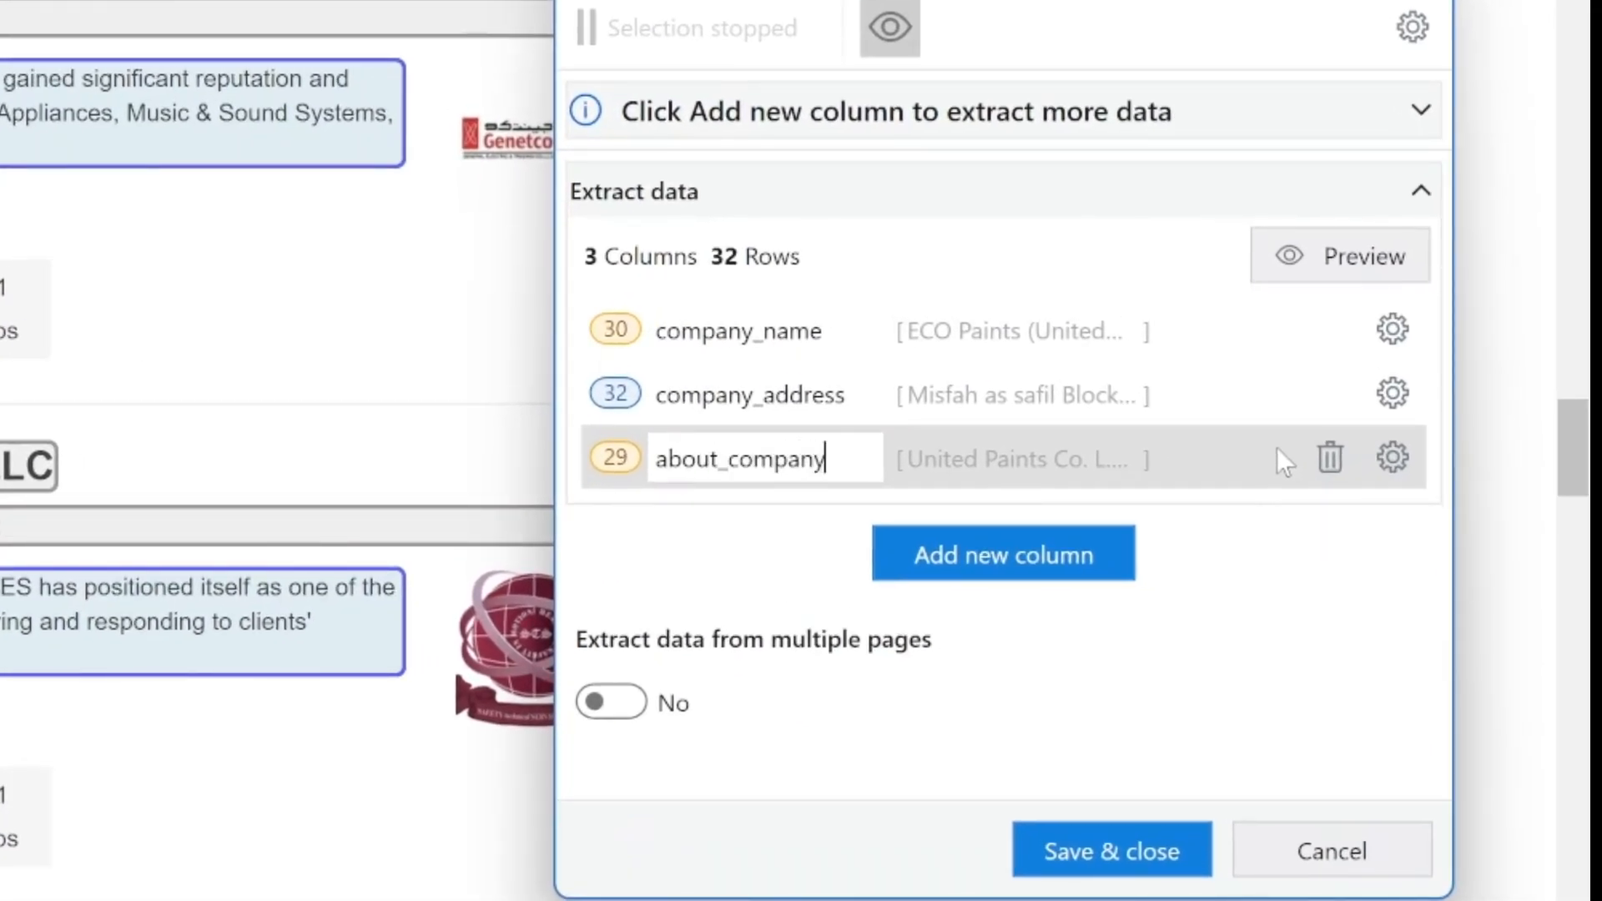
key(Return)
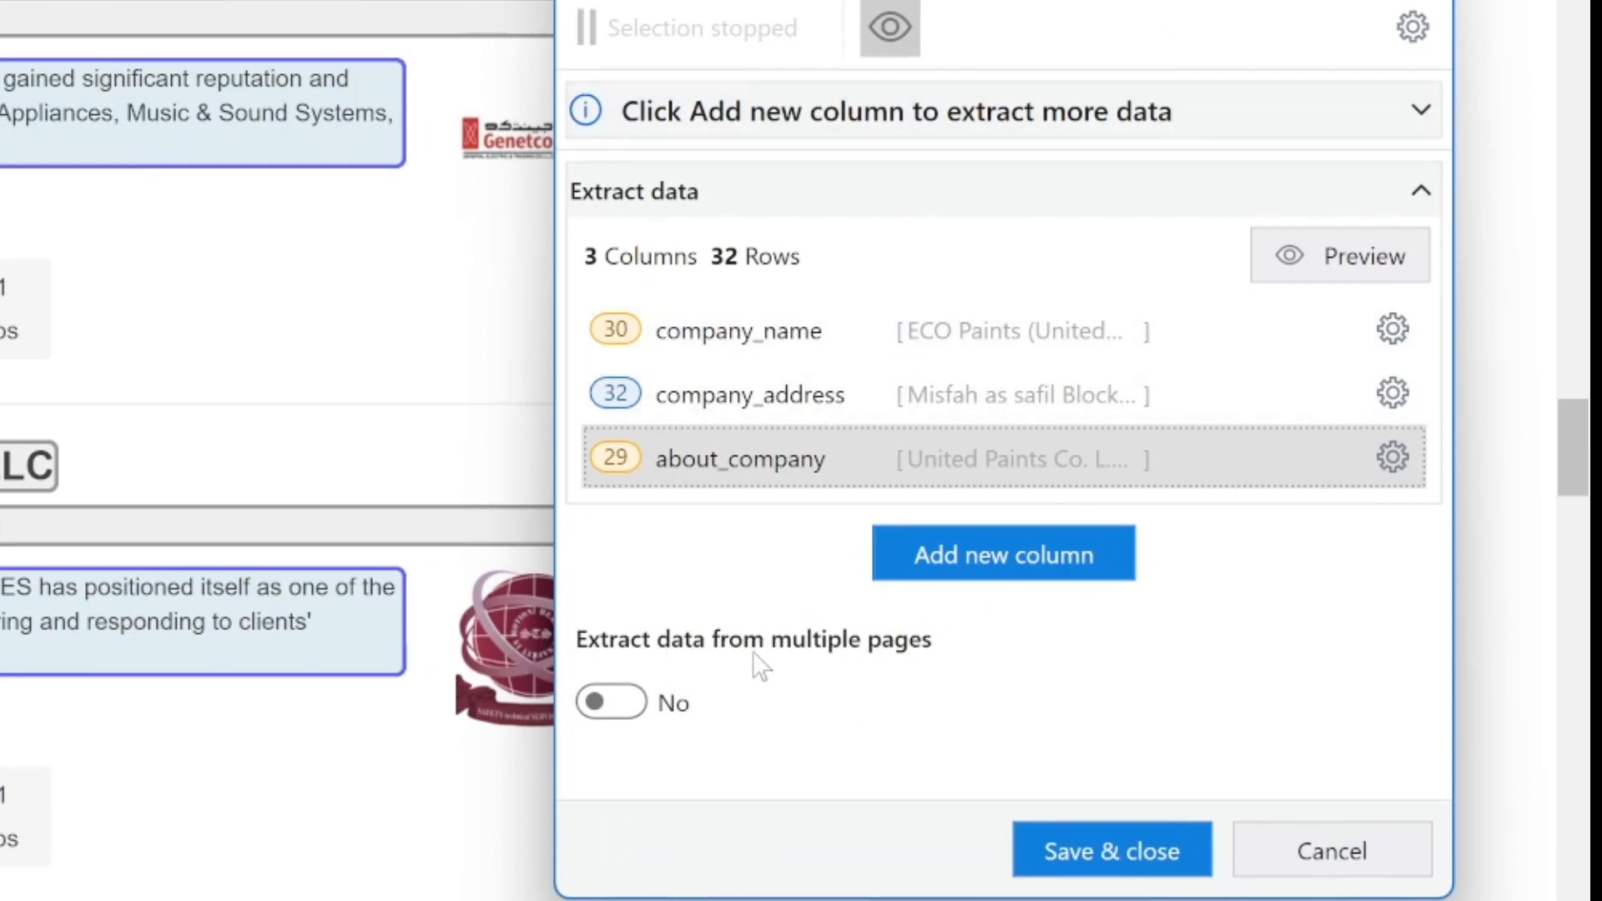
Step: Enable data extraction from multiple pages, indicate the → pagination link as the Next Button, and confirm its target selector
scroll(526, 236, up, 7)
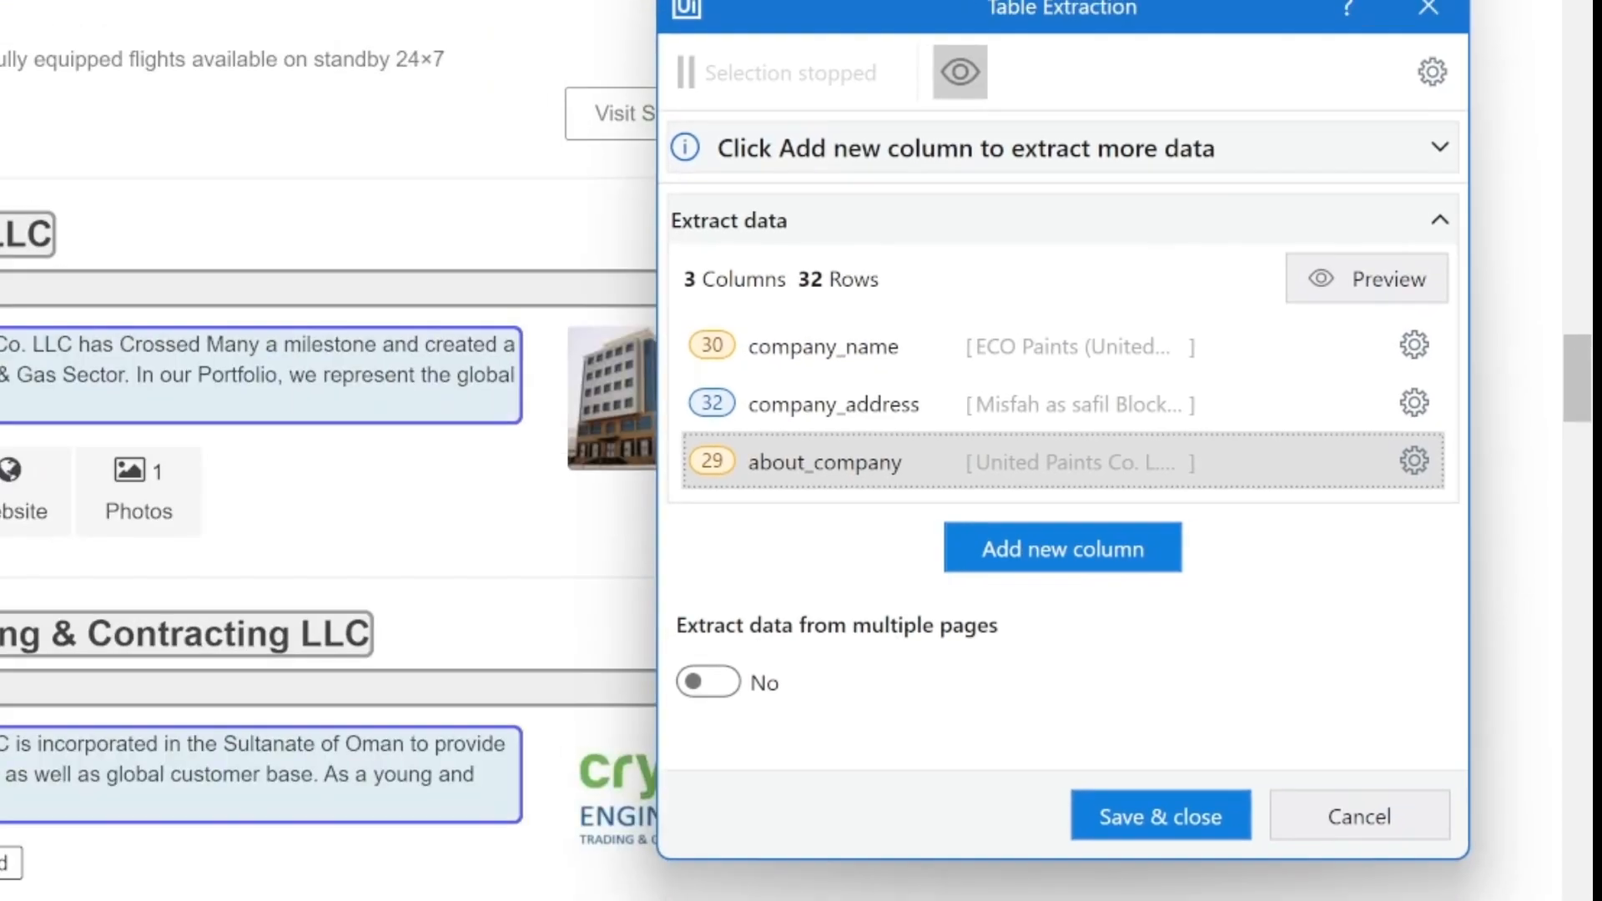
scroll(526, 236, down, 20)
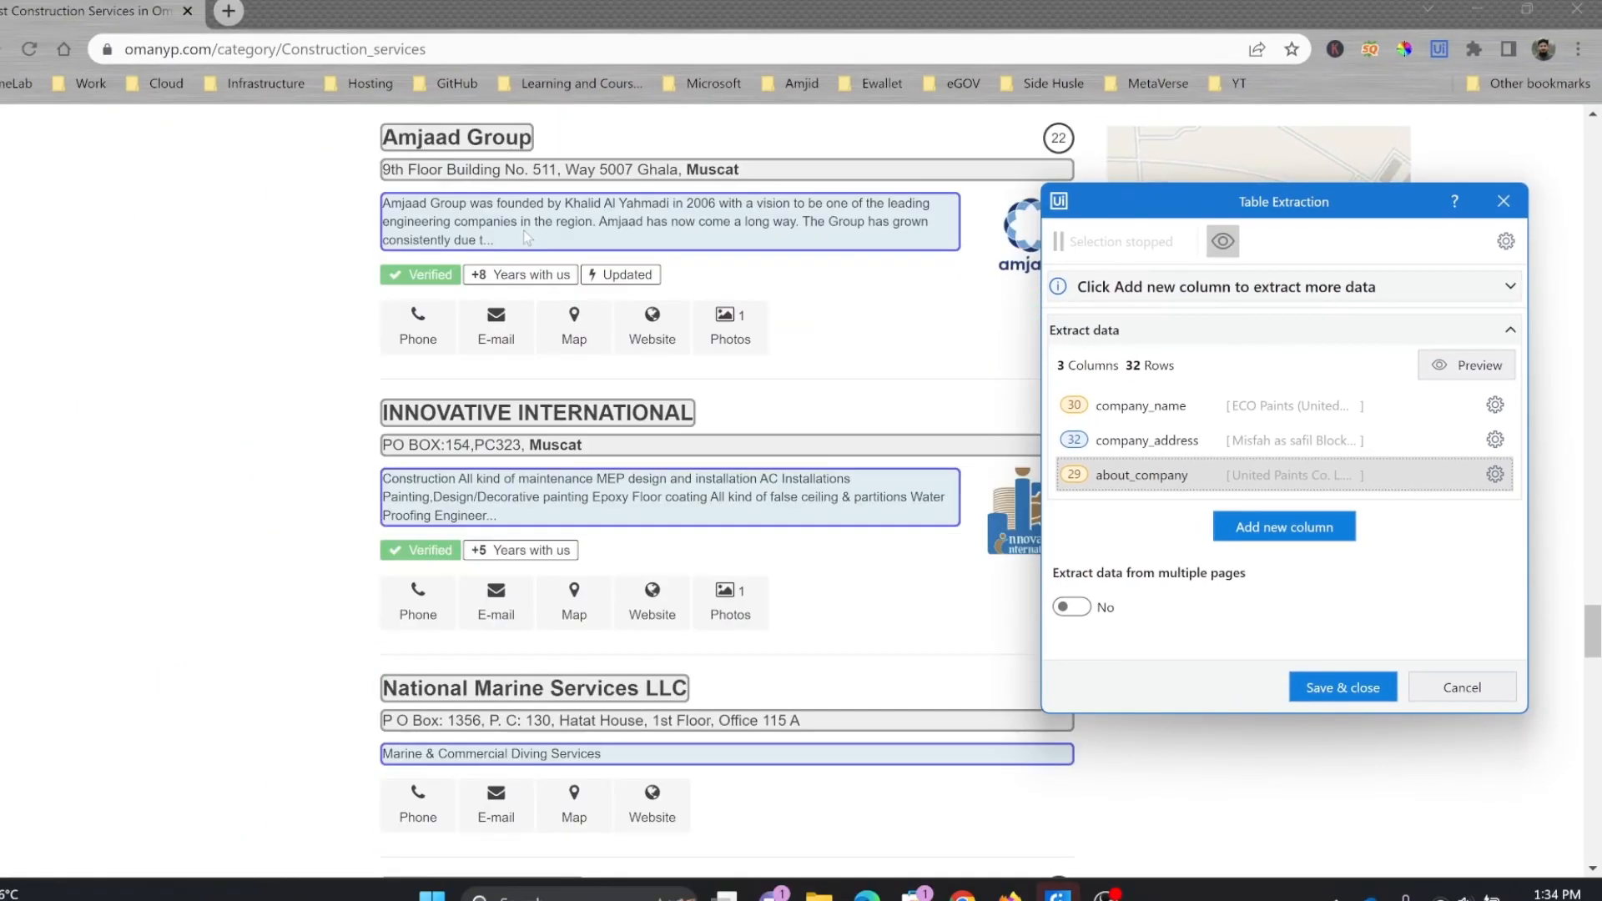
scroll(525, 238, down, 15)
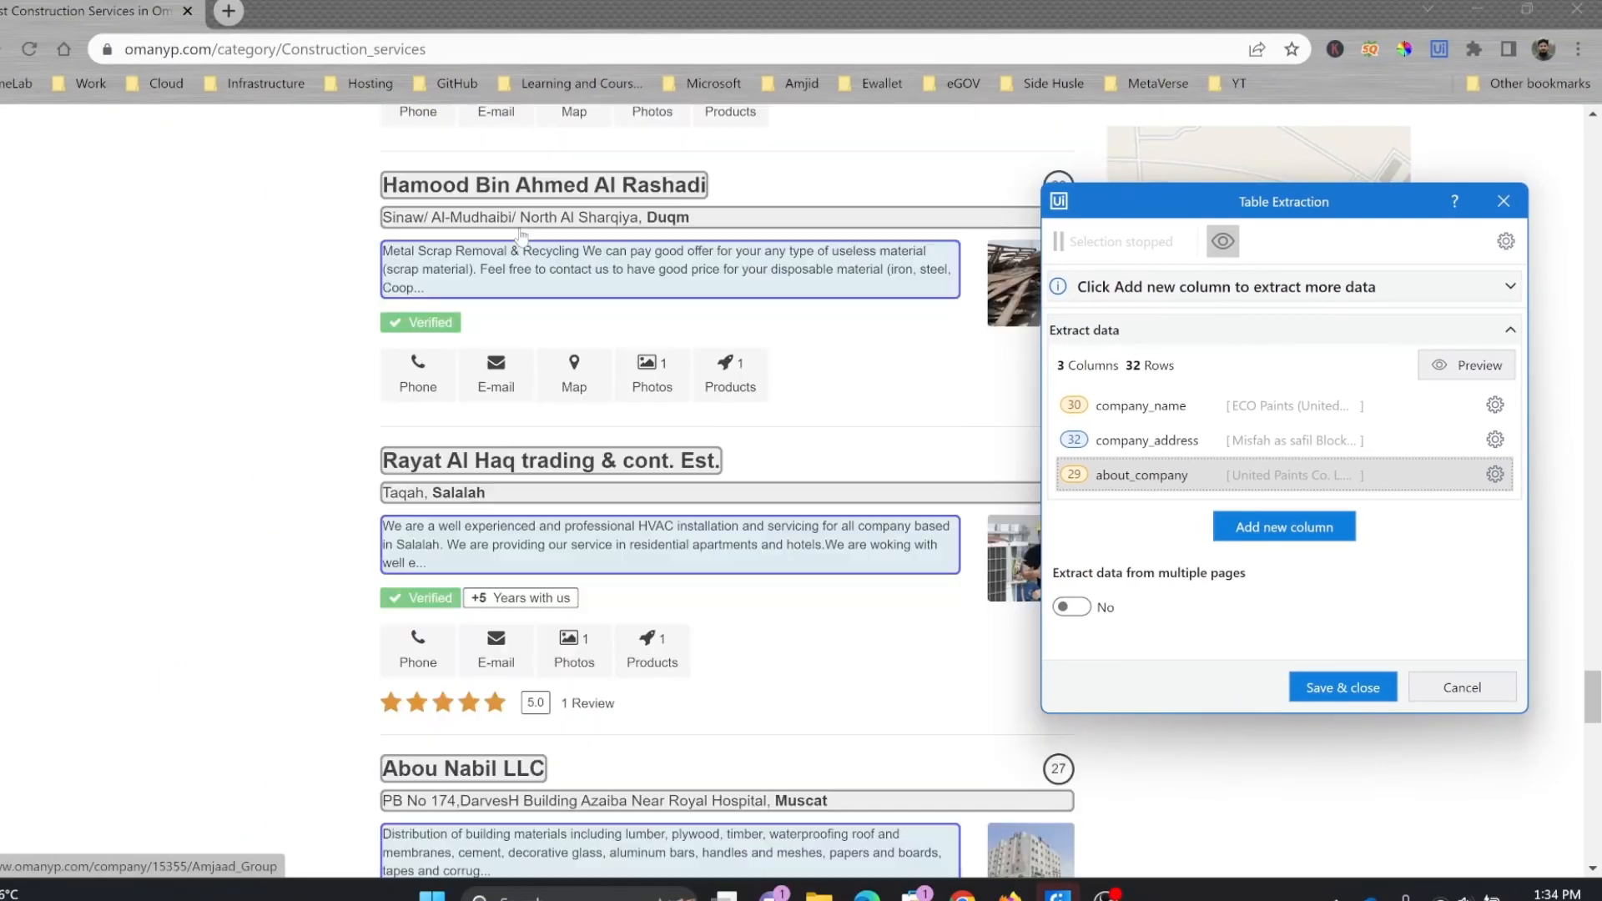
scroll(520, 237, up, 5)
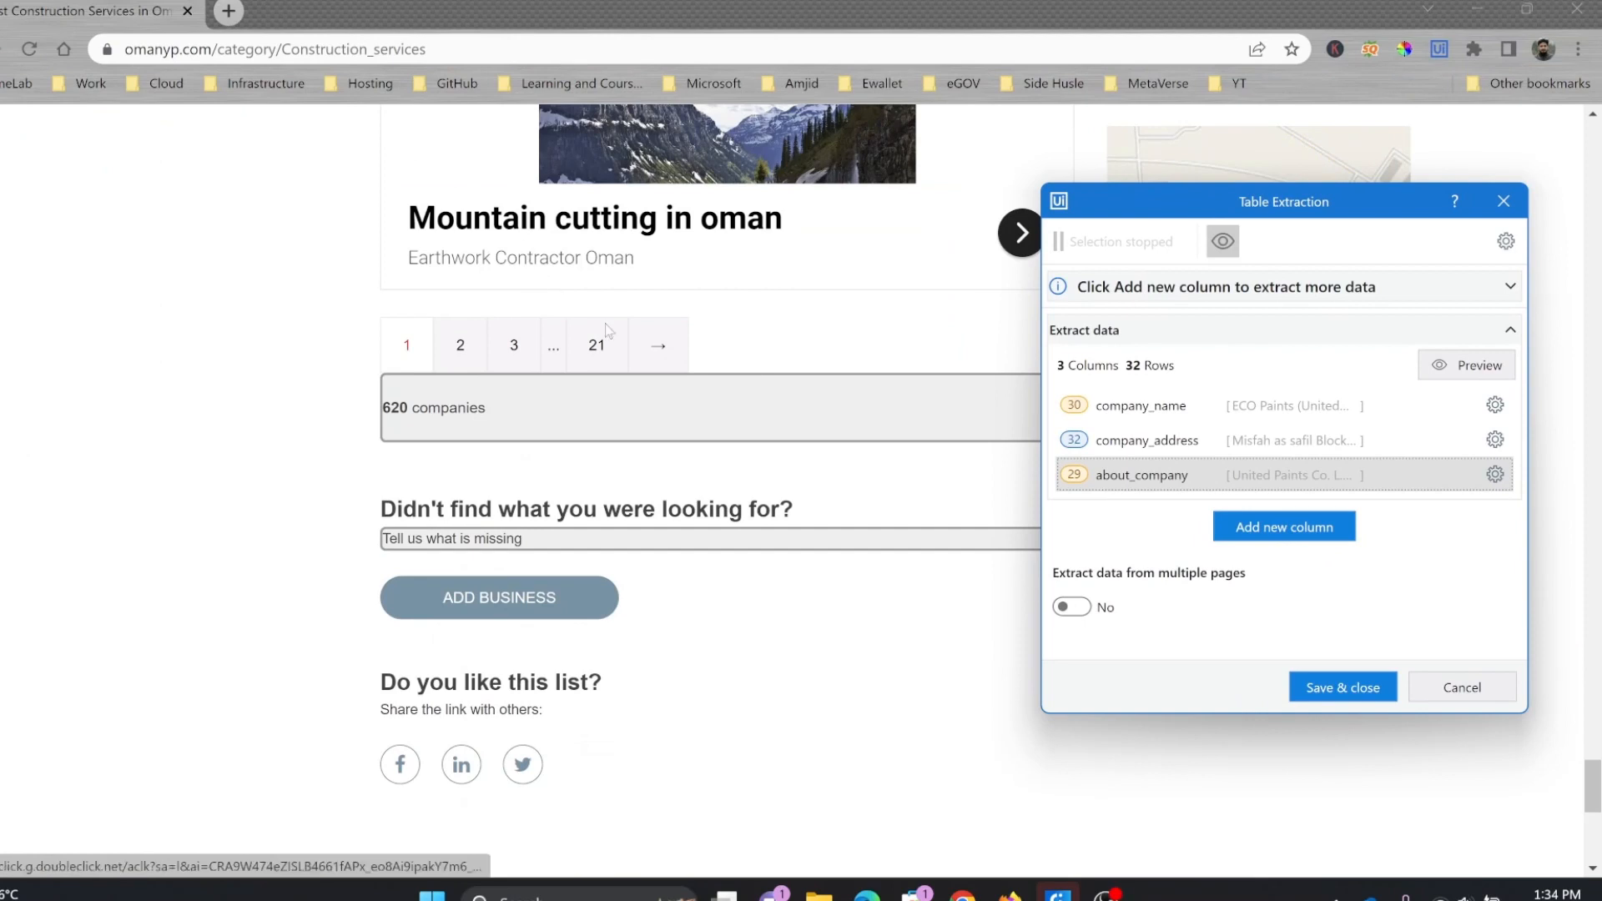
click(1083, 613)
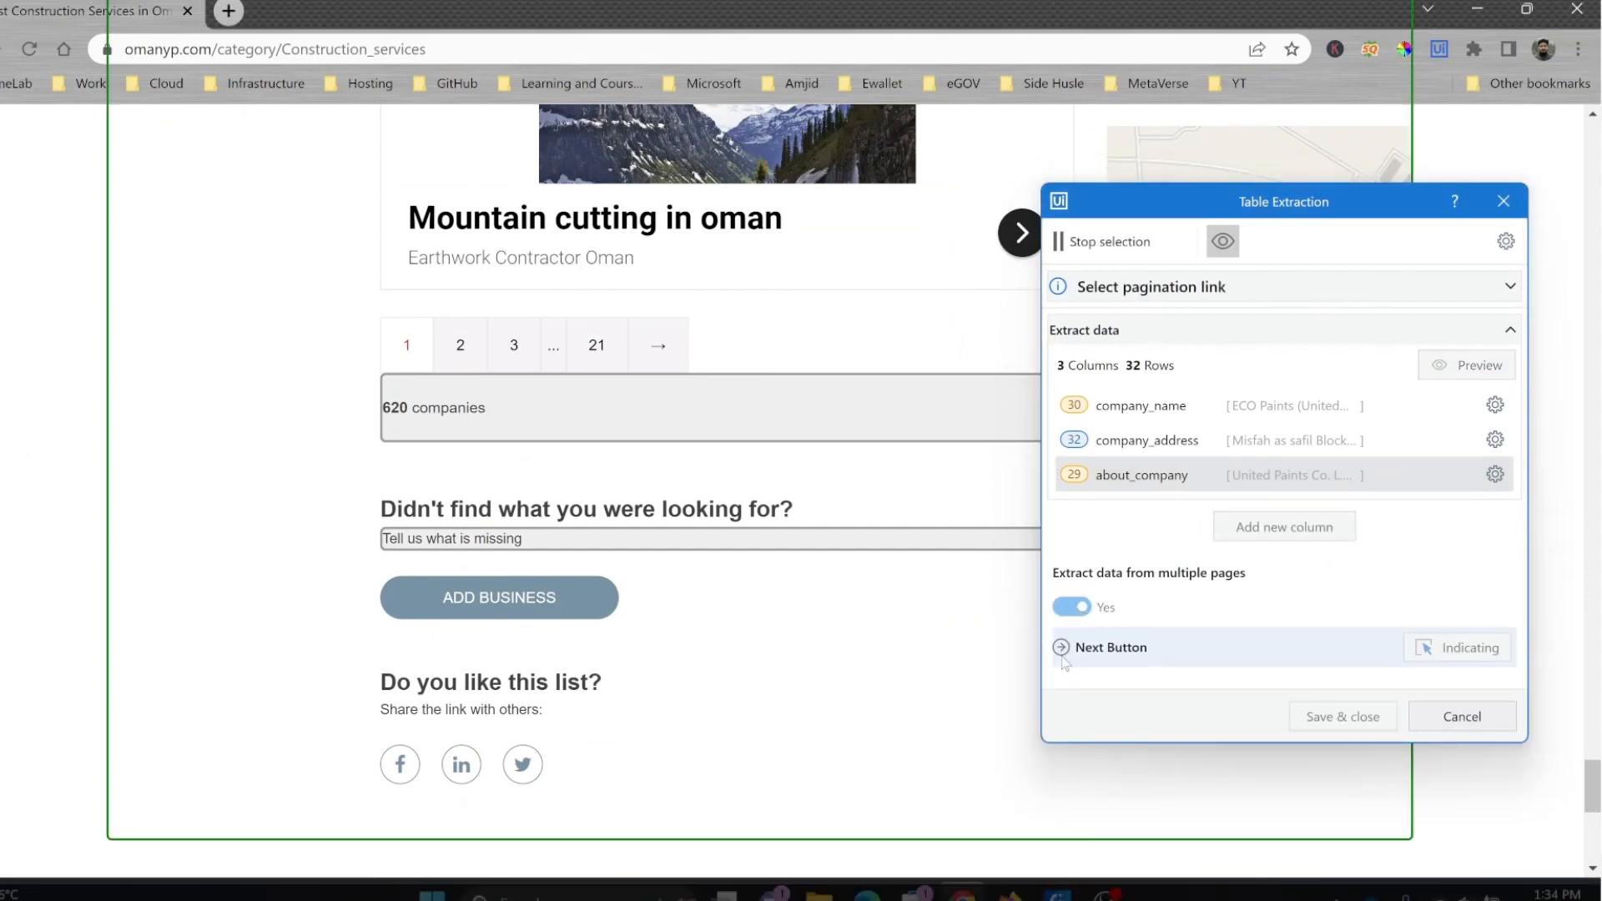
click(655, 359)
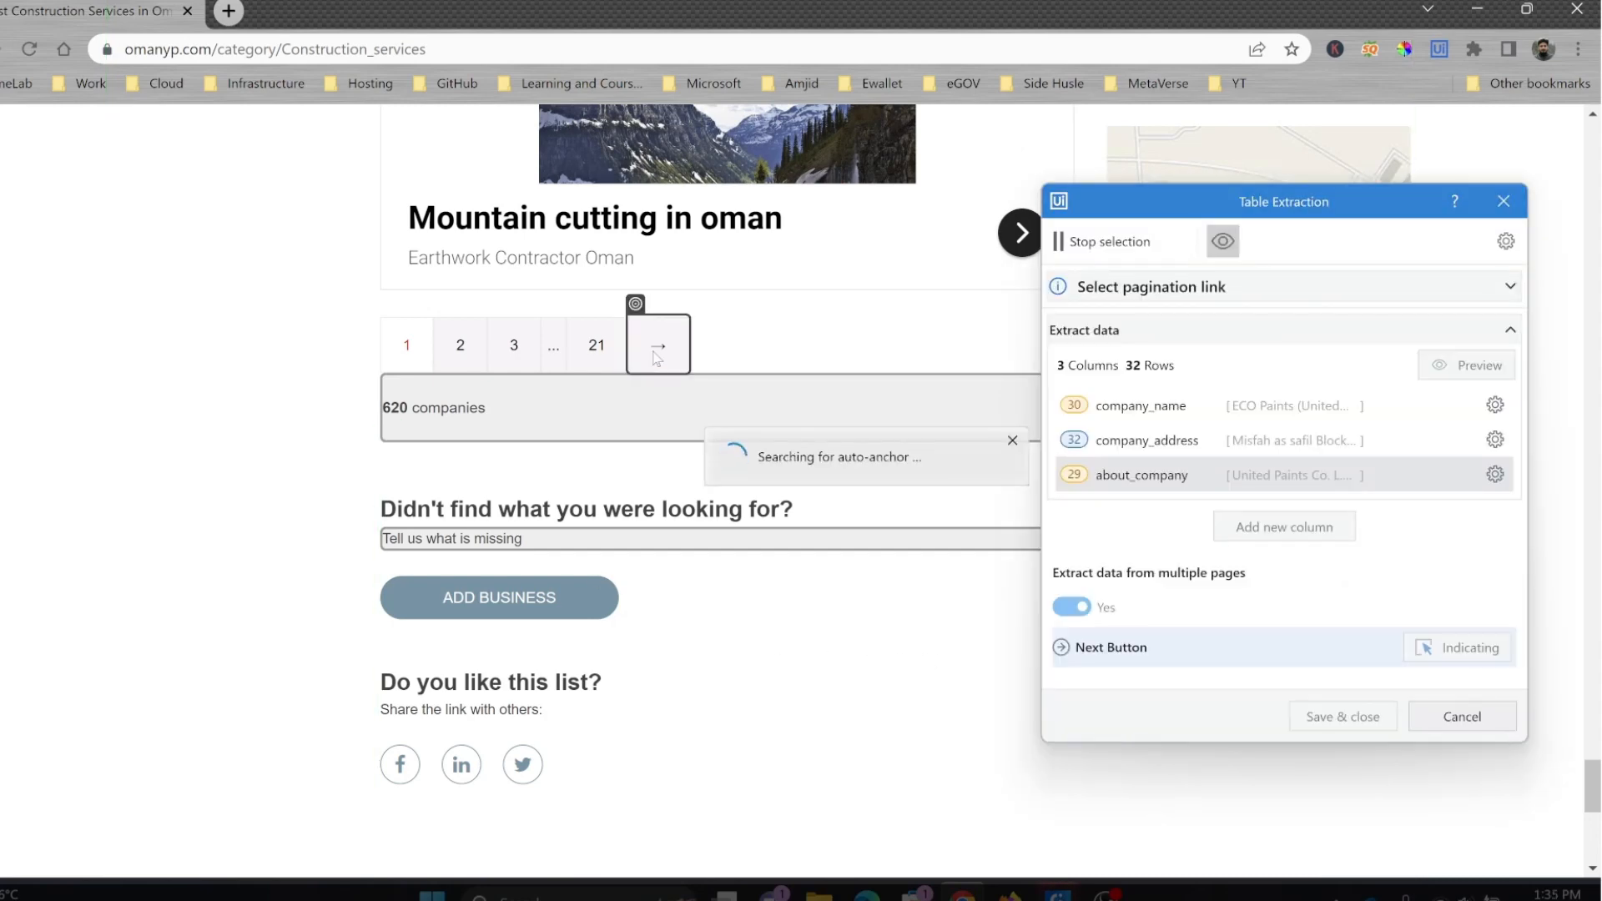
click(1497, 648)
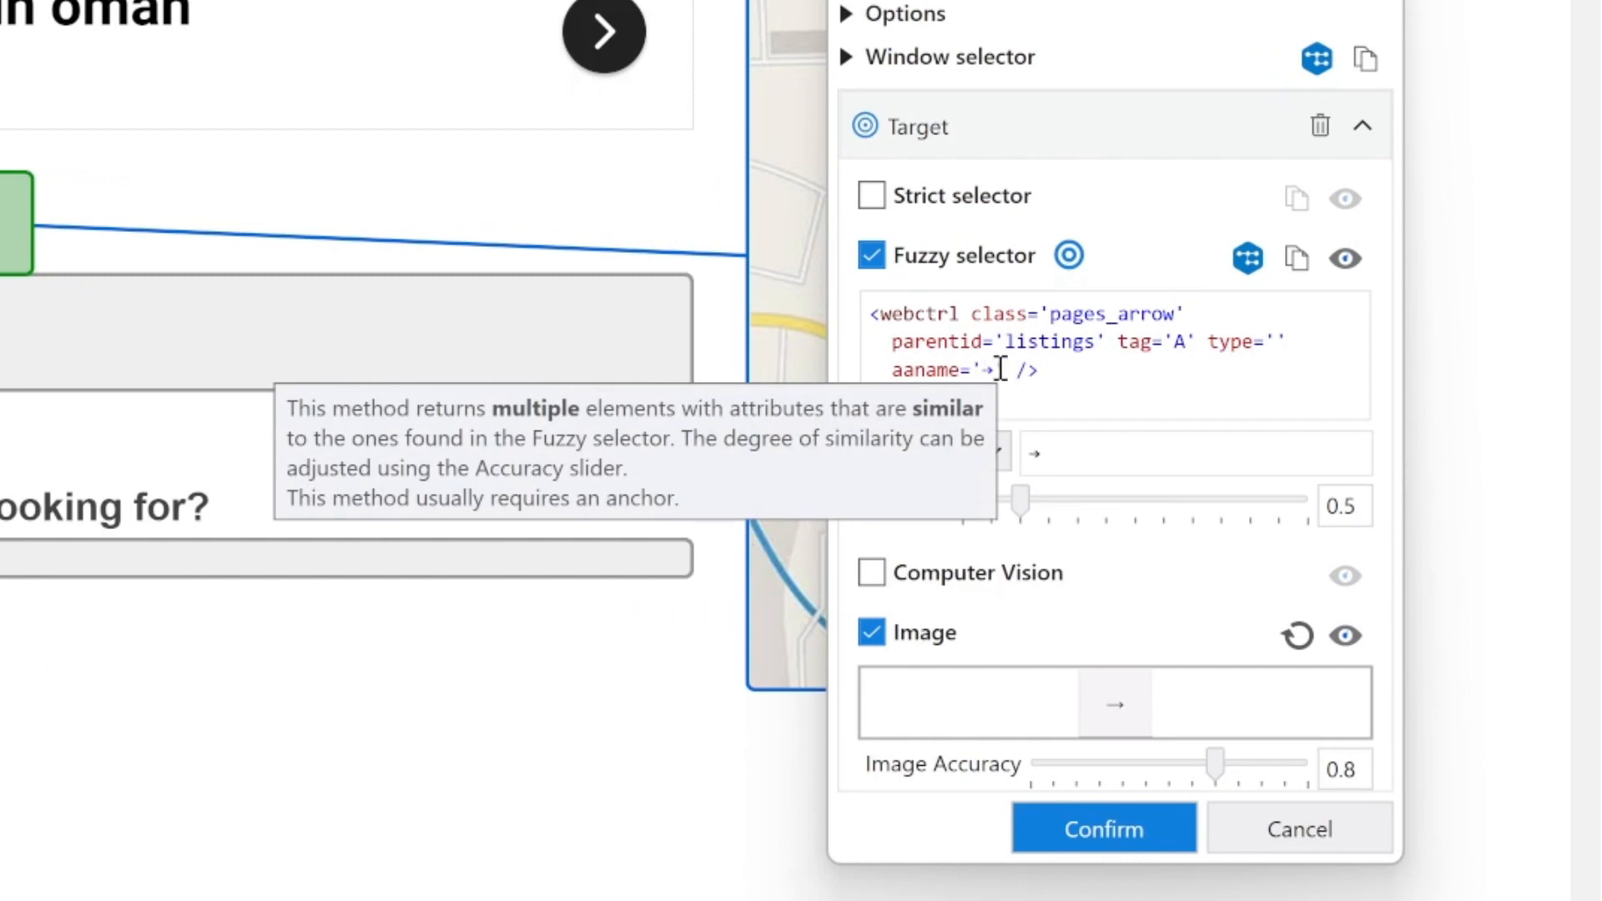
click(1104, 829)
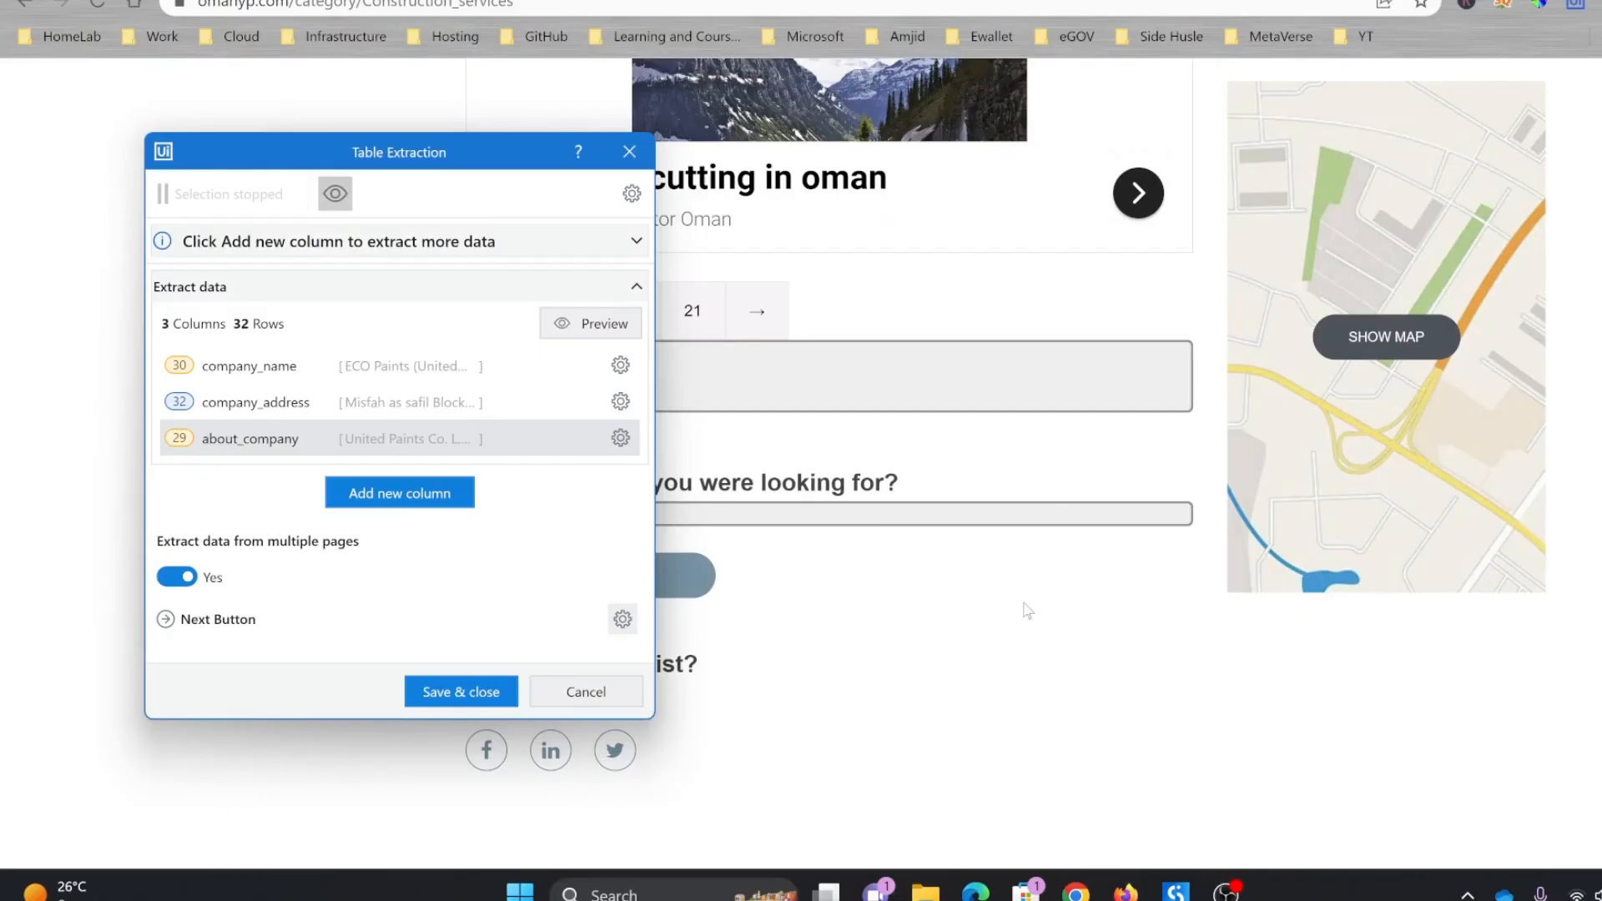
click(461, 692)
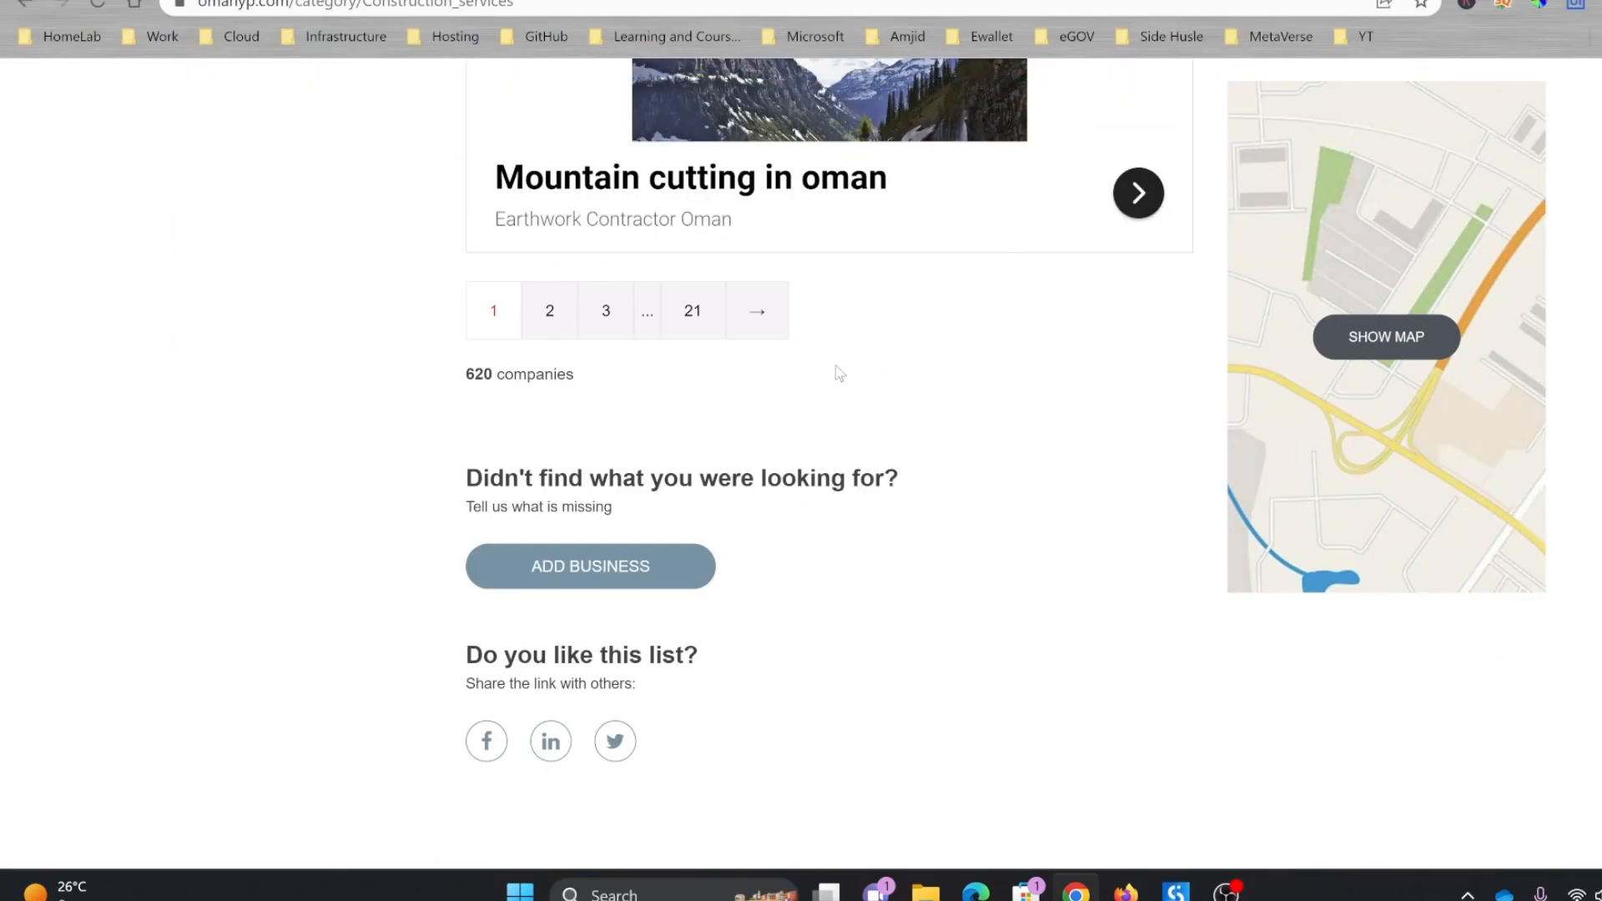
Step: Follow the next-page arrow through pages 2 and 3 of the construction services listing to examine how pagination works
click(767, 324)
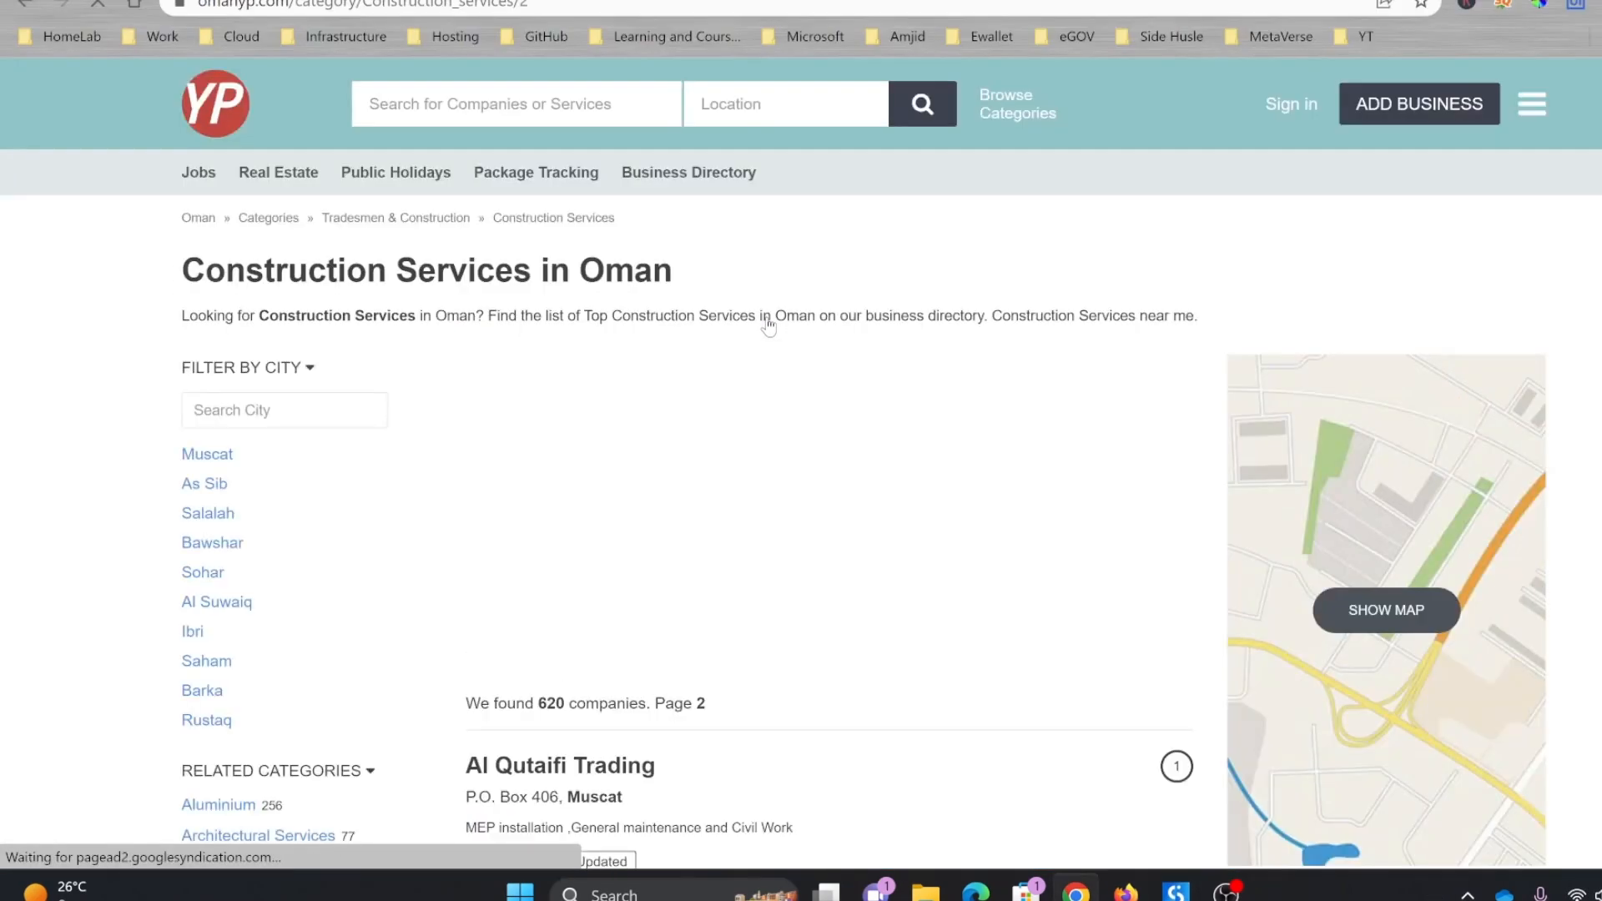
scroll(801, 450, down, 15)
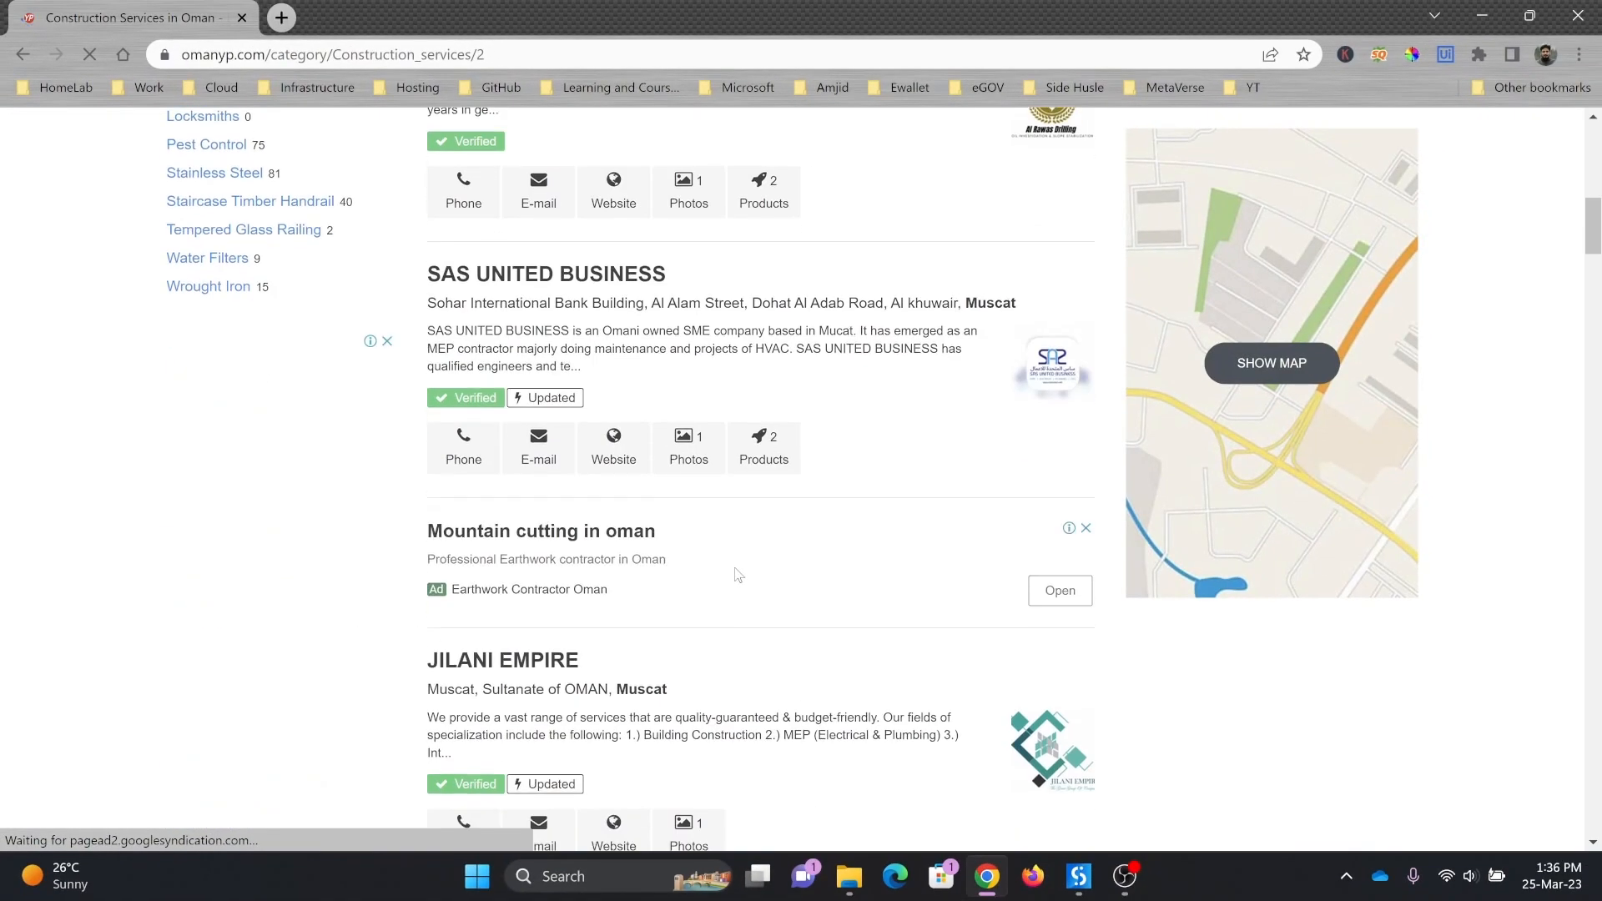
scroll(738, 575, down, 20)
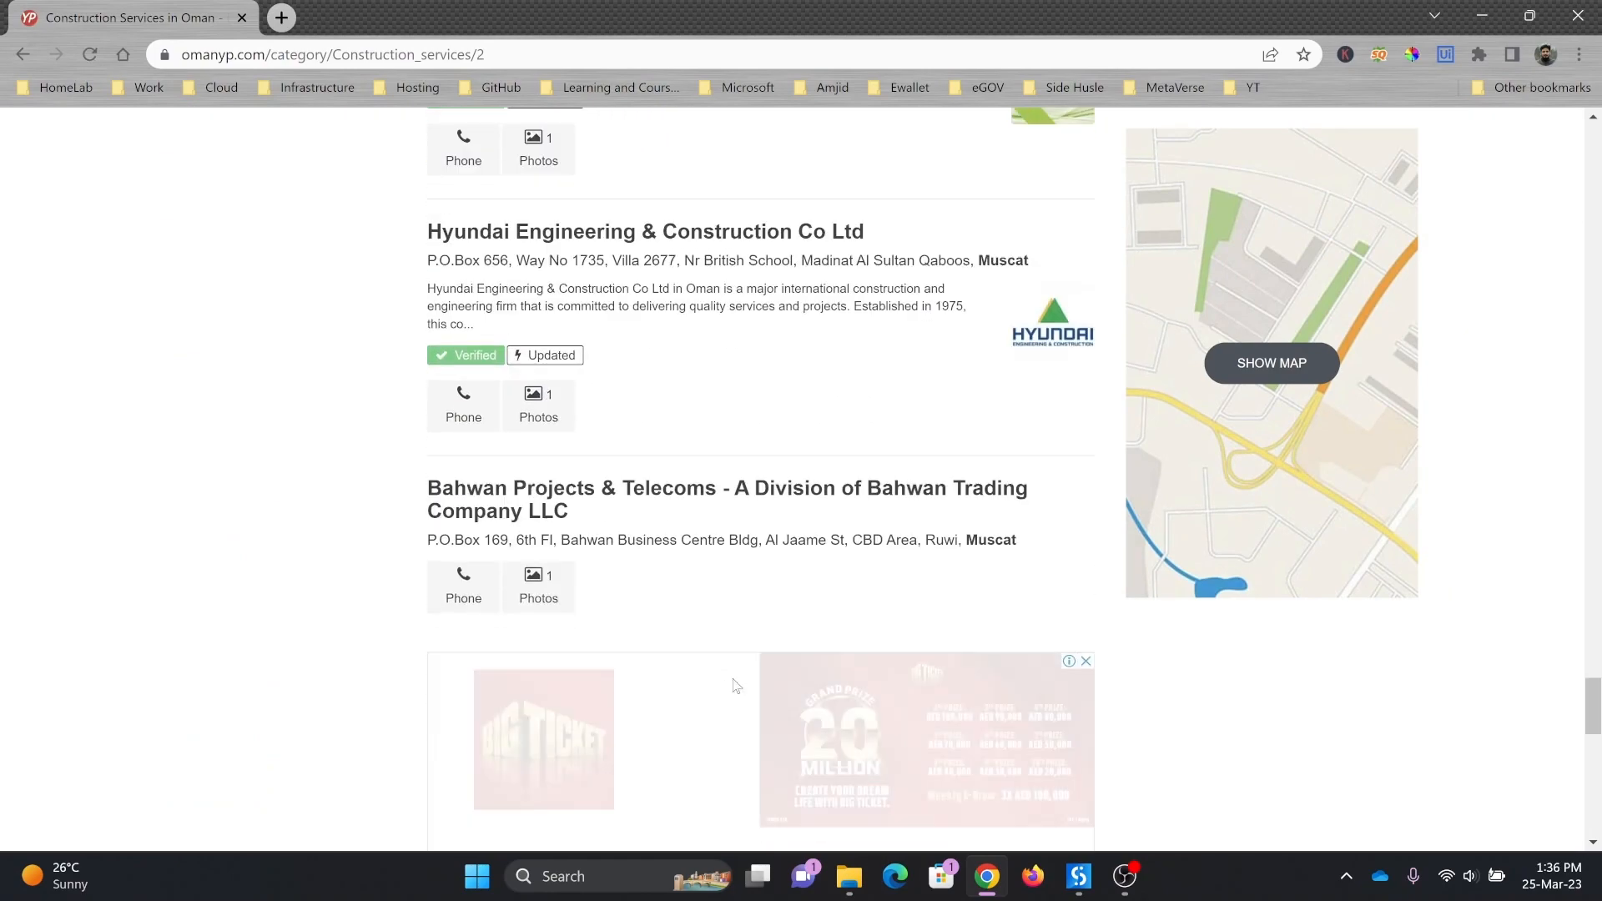
scroll(738, 718, up, 3)
click(802, 581)
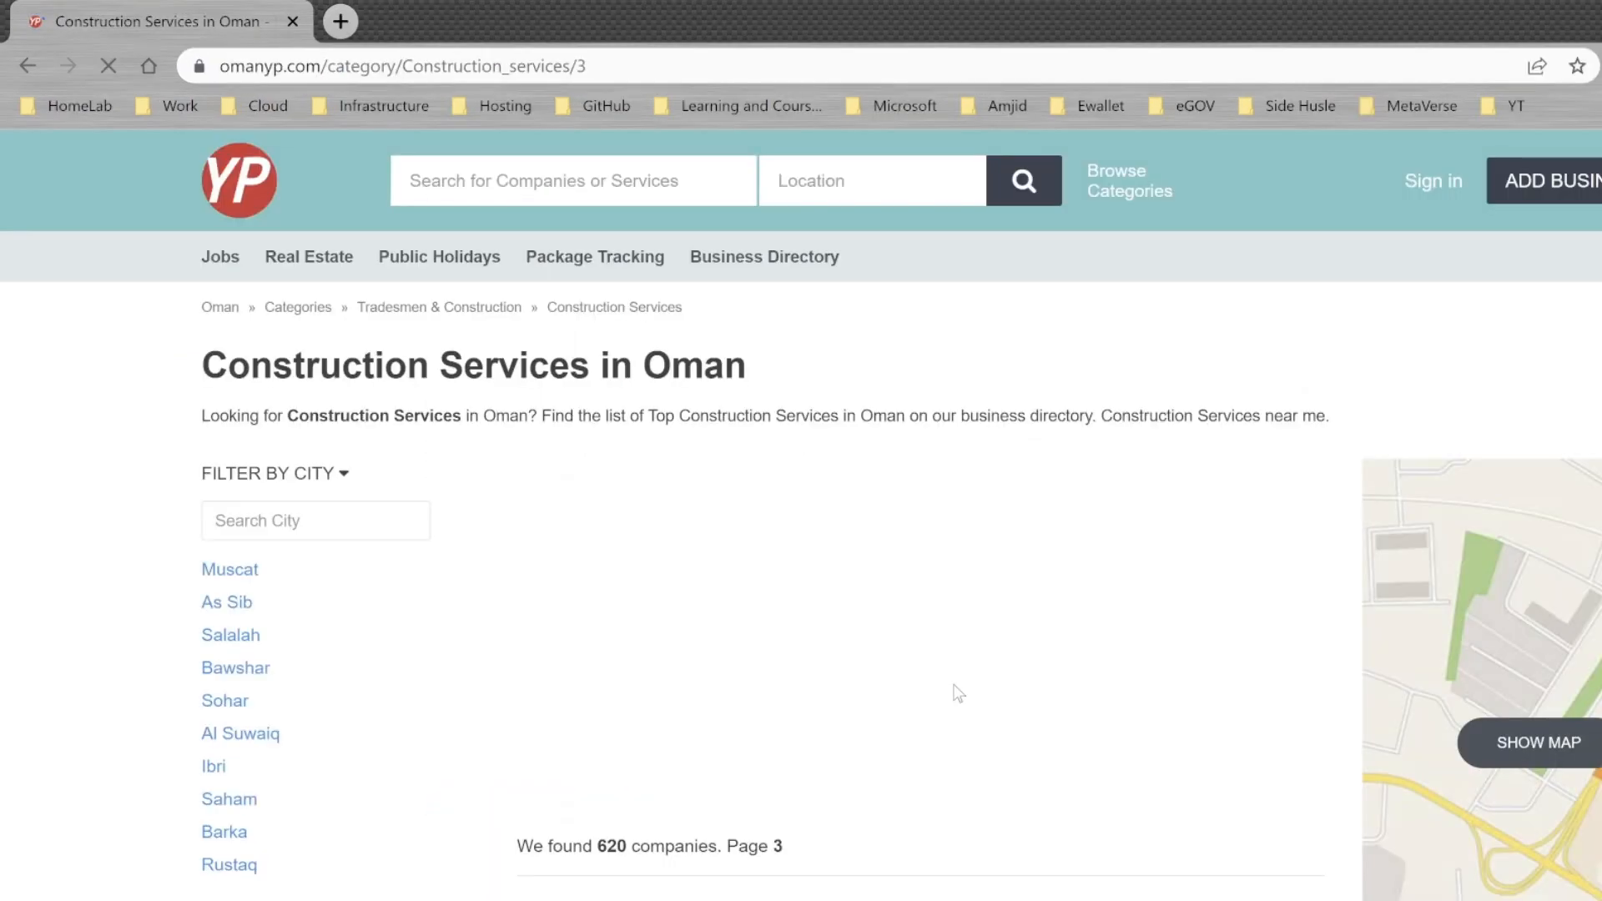
scroll(949, 681, down, 15)
scroll(950, 681, up, 7)
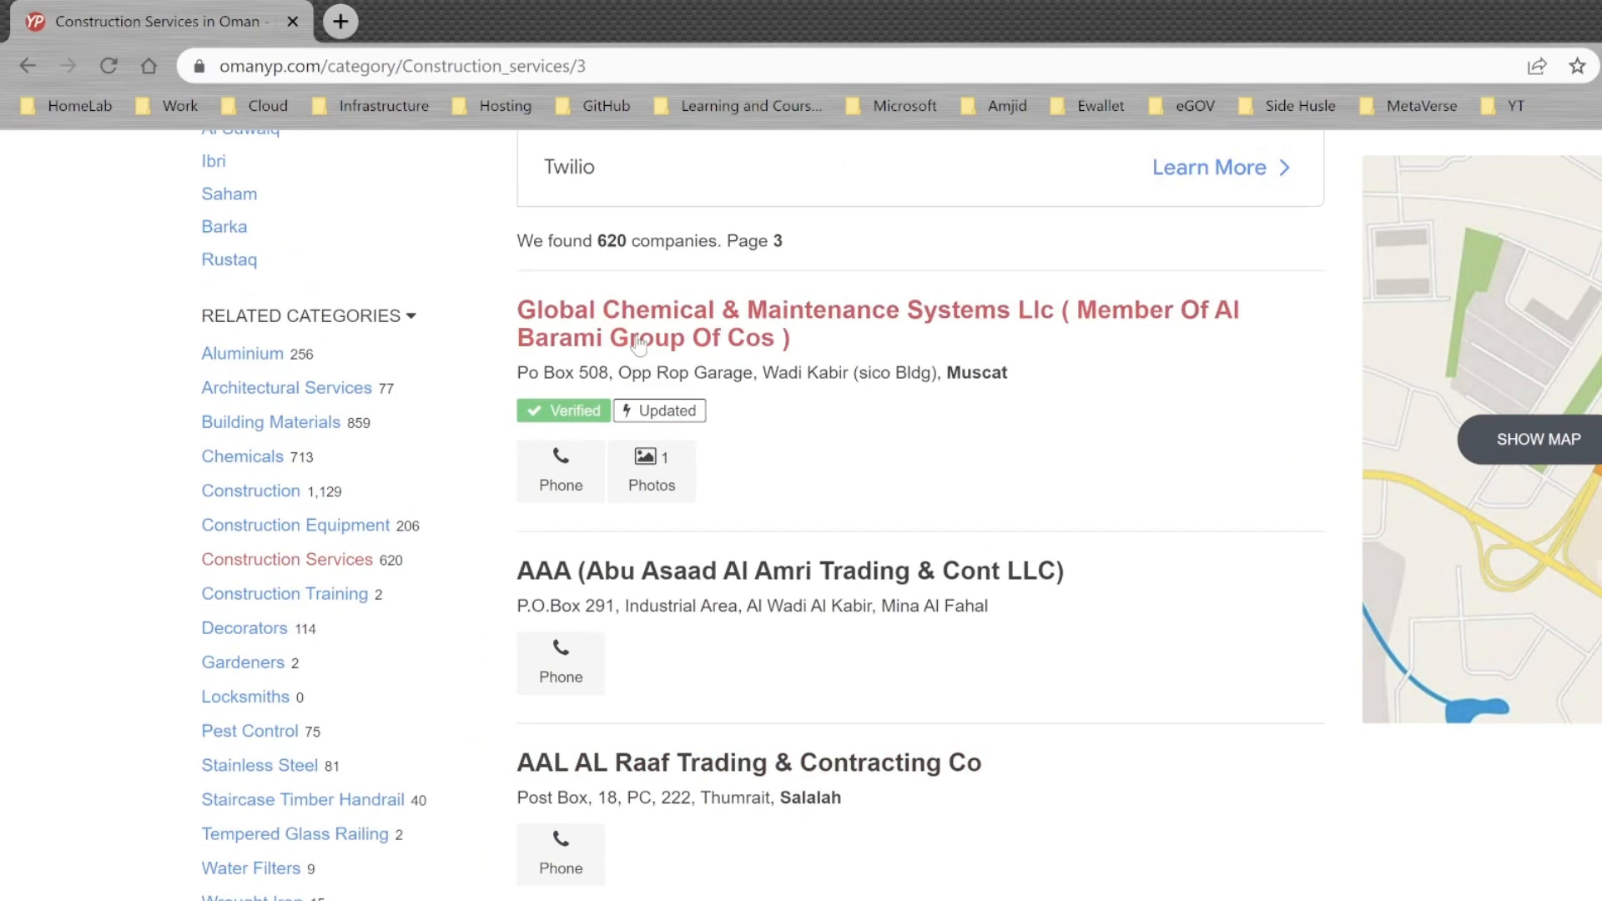
scroll(638, 343, up, 5)
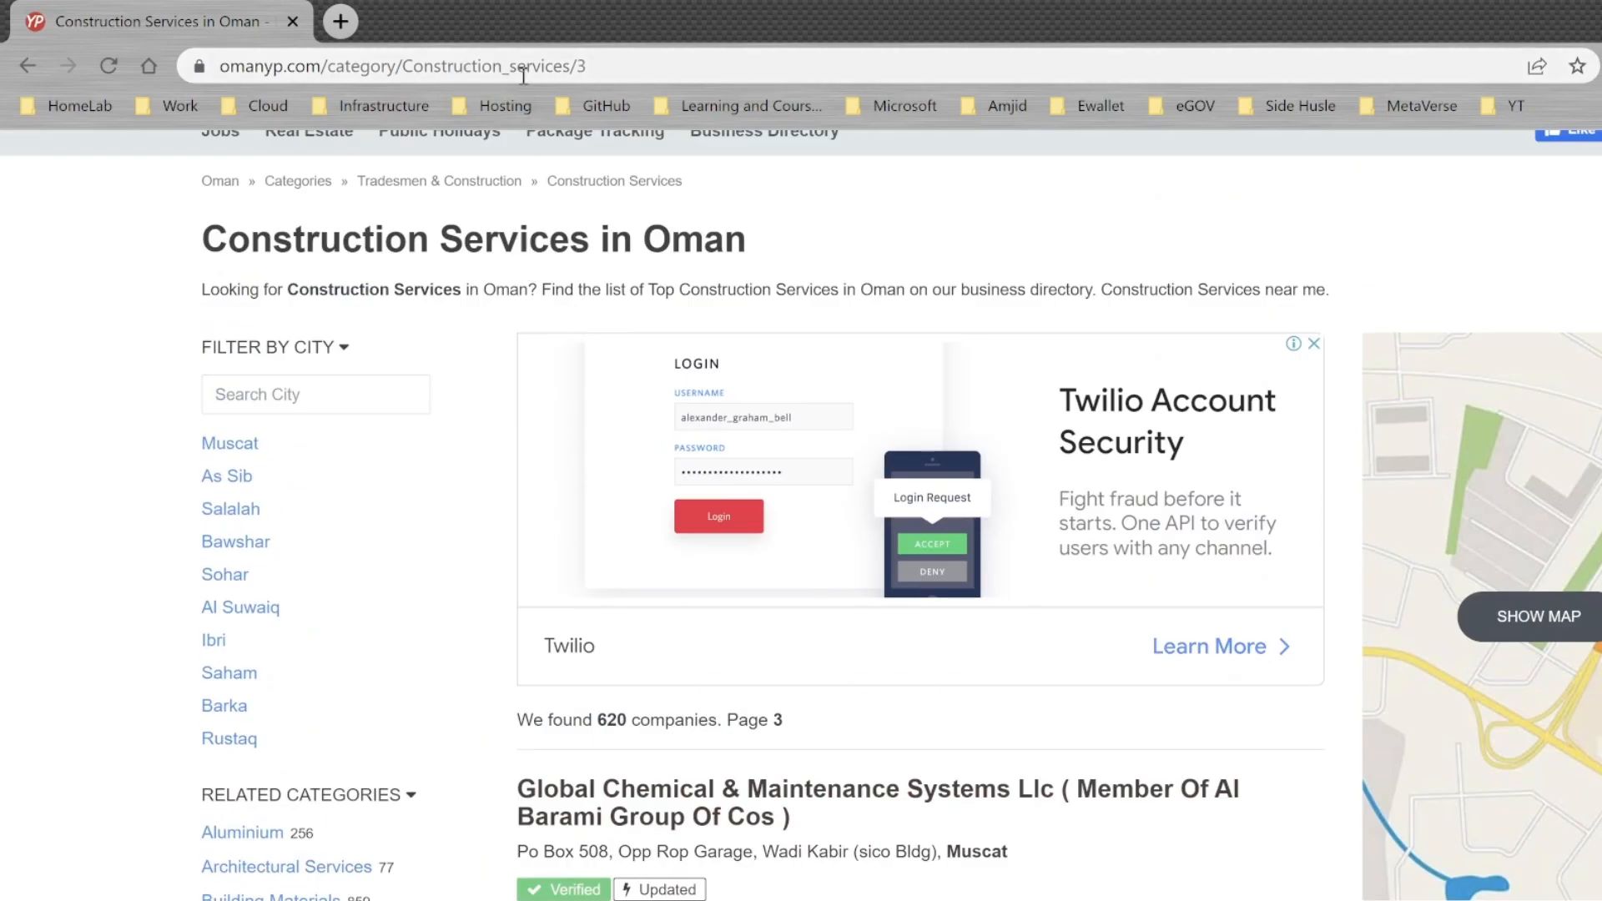
Step: Load the listing with the page number in the URL changed to 1 and then 2 to examine URL-based paging
click(590, 67)
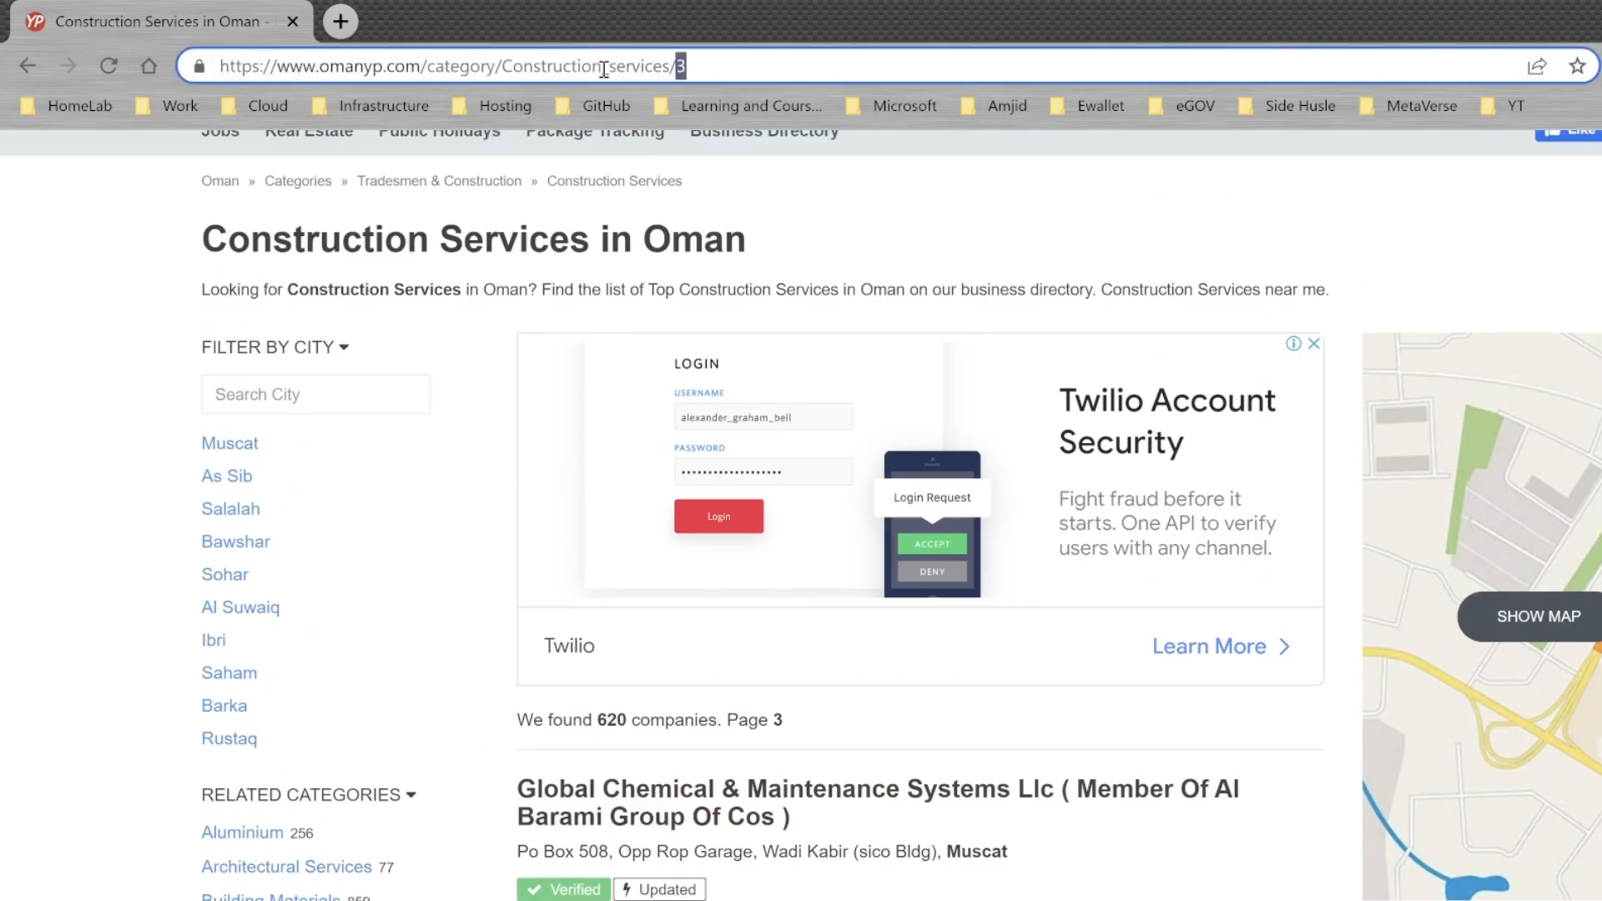
key(BackSpace)
text(1)
key(Return)
click(604, 68)
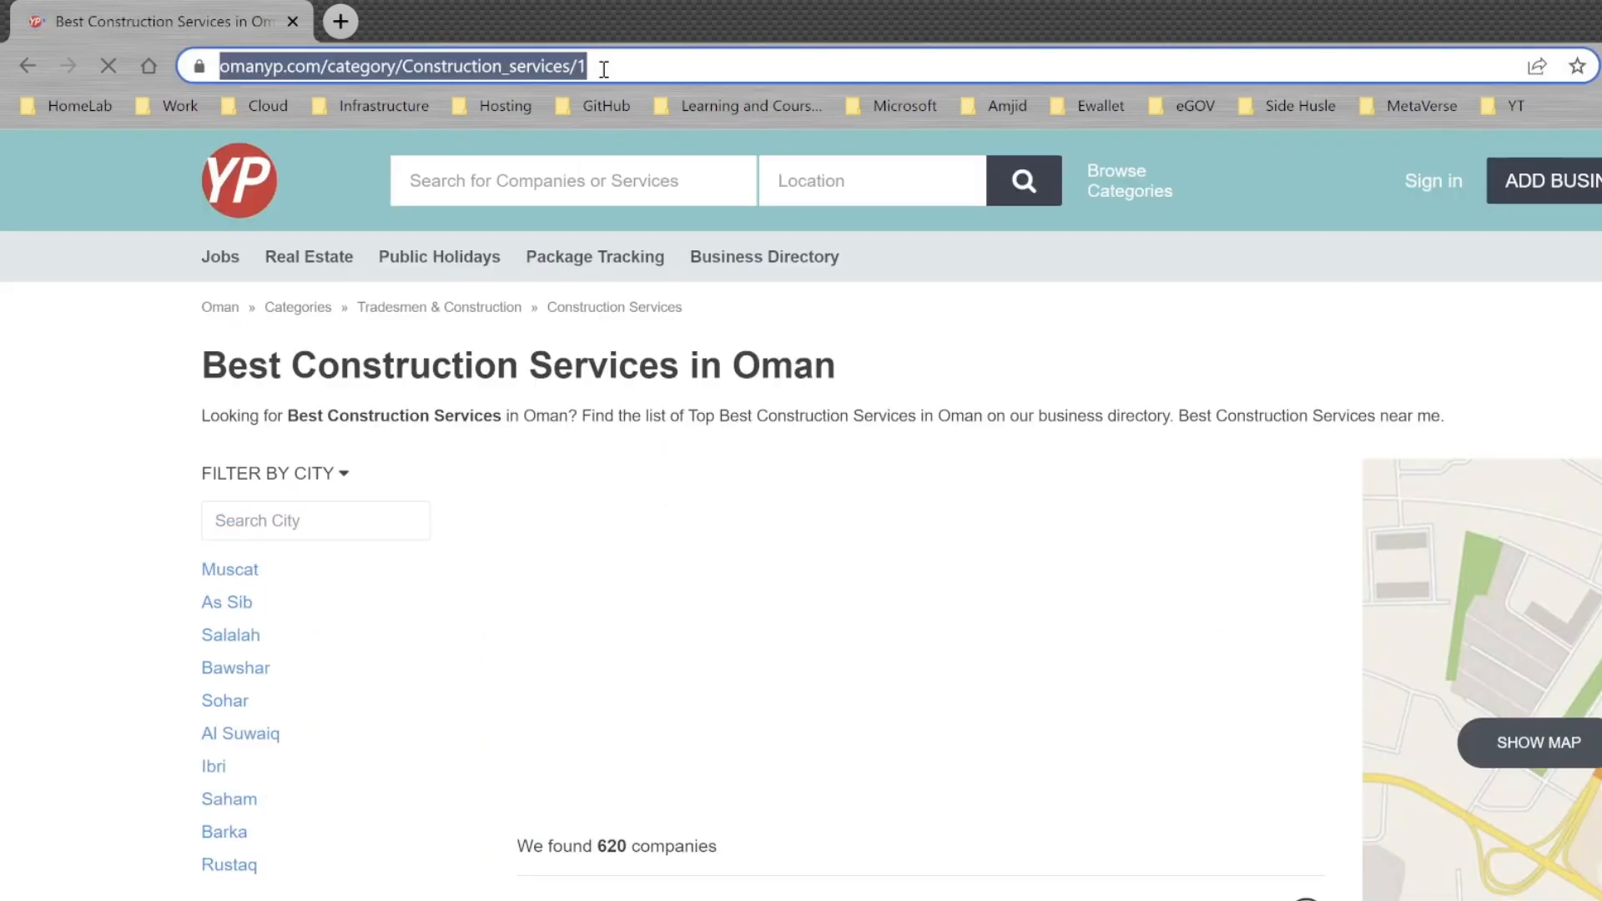
click(606, 70)
text(2)
key(Return)
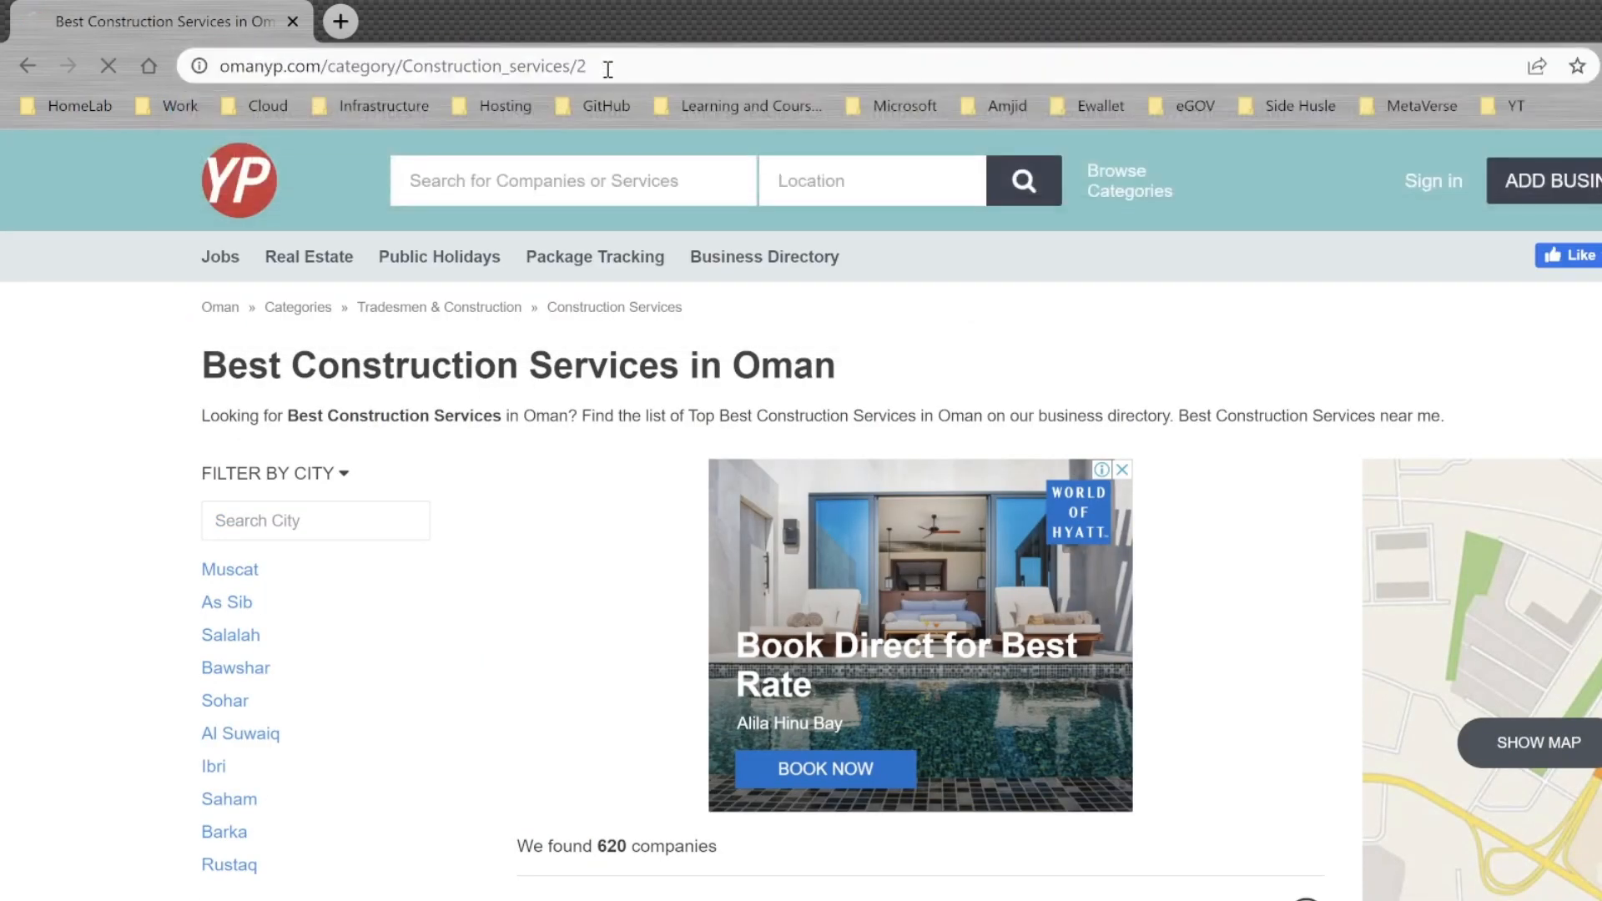
click(608, 68)
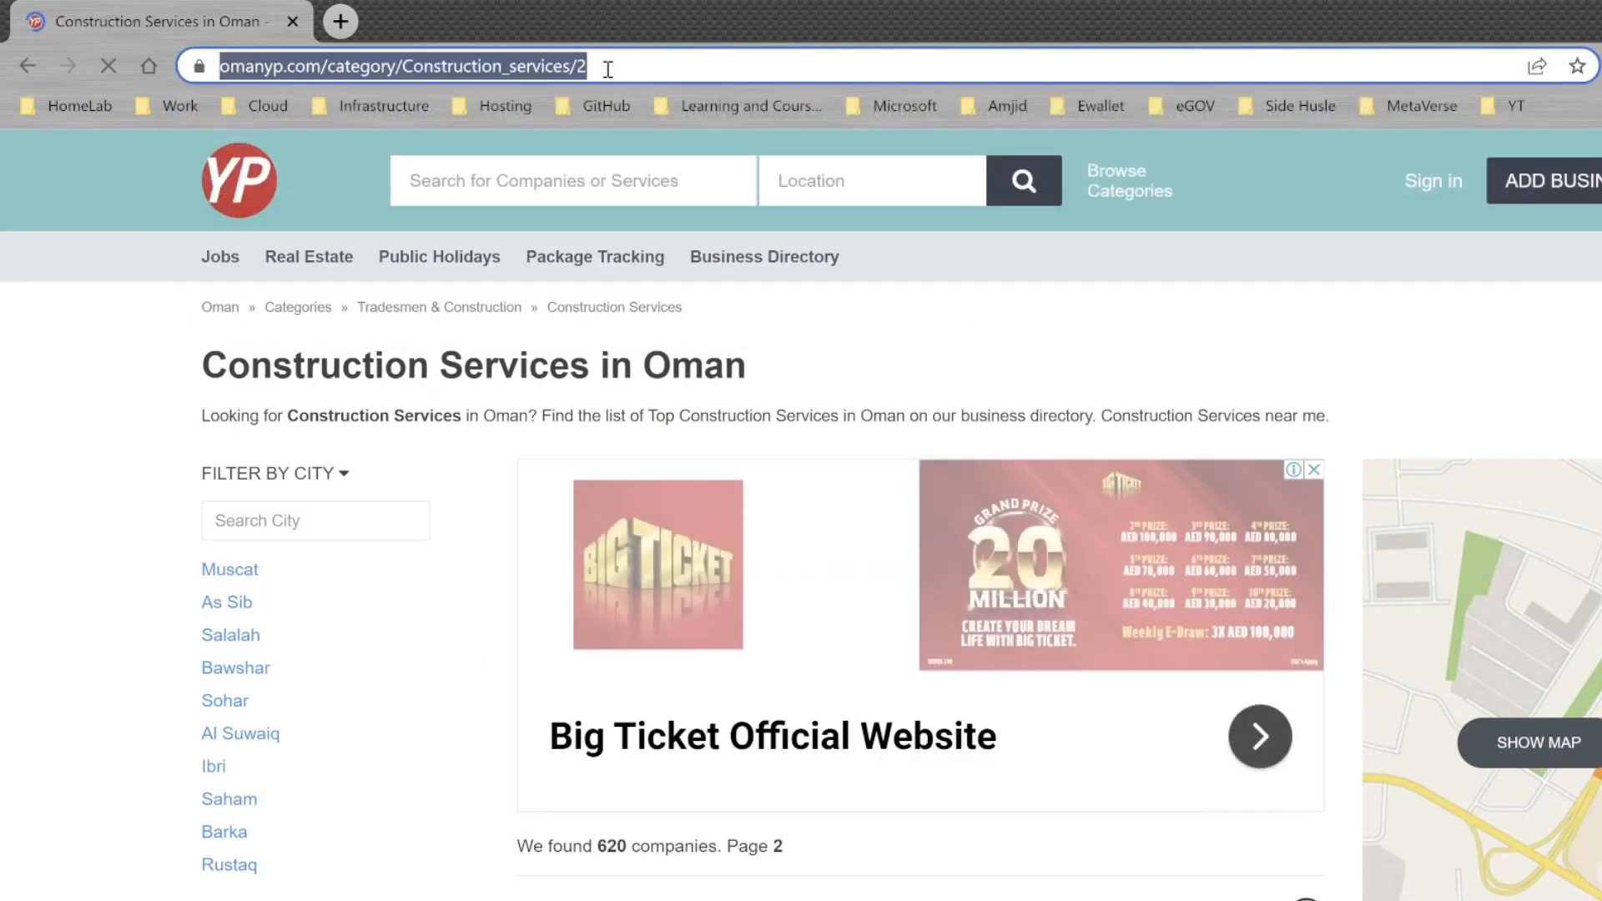
click(608, 68)
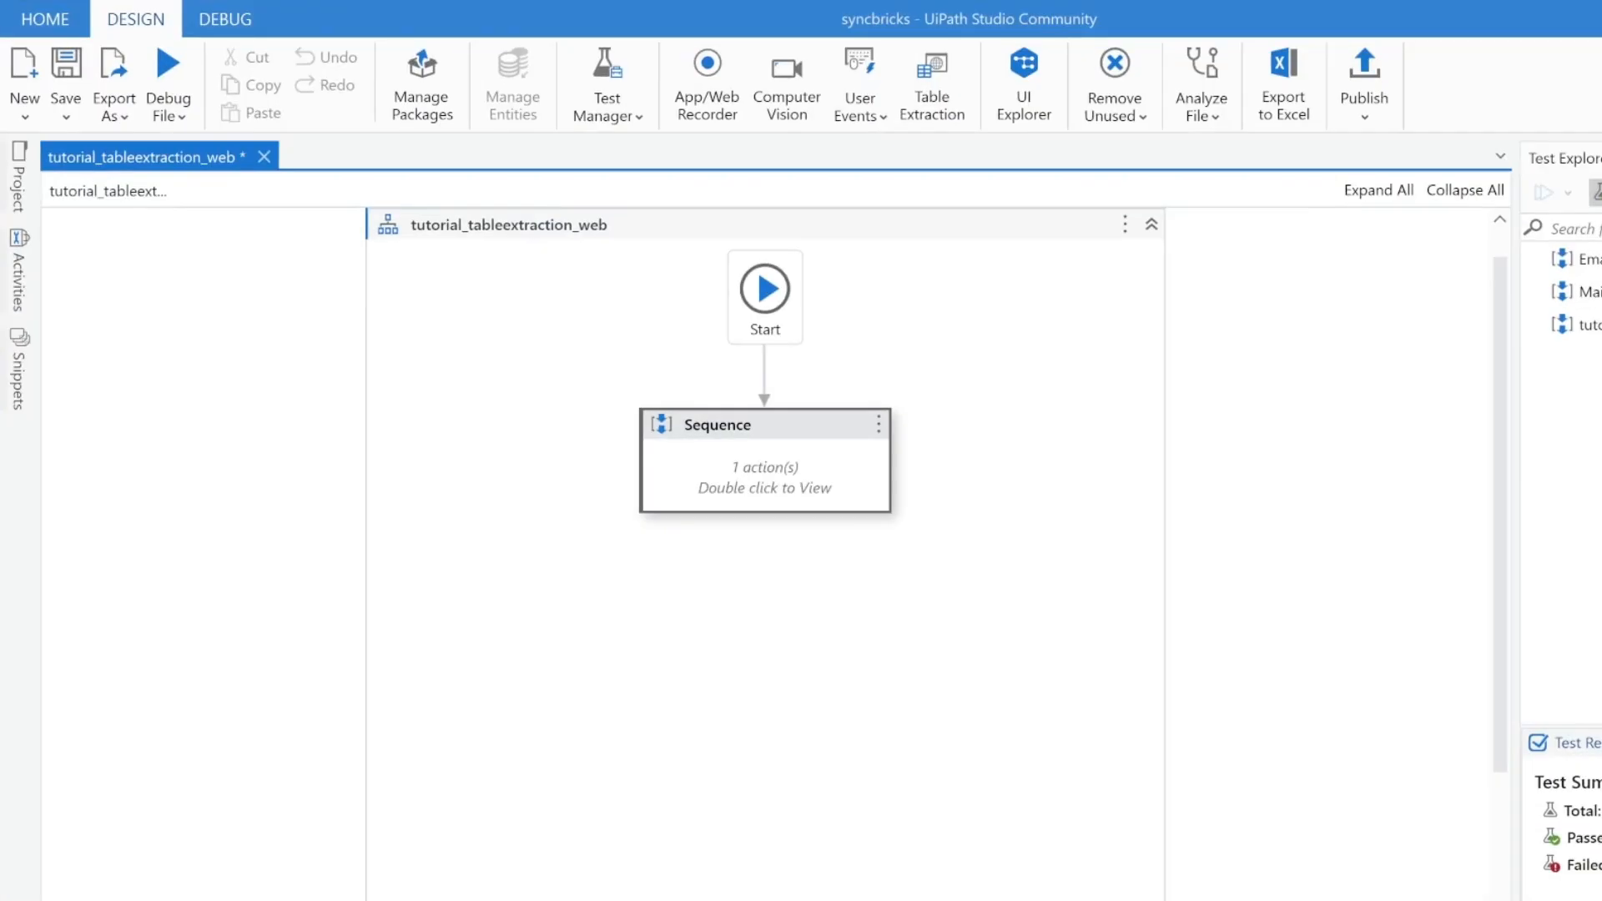
Step: Debug the tutorial_tableextraction_web workflow and stop the run once it is moving through the listing pages
click(170, 84)
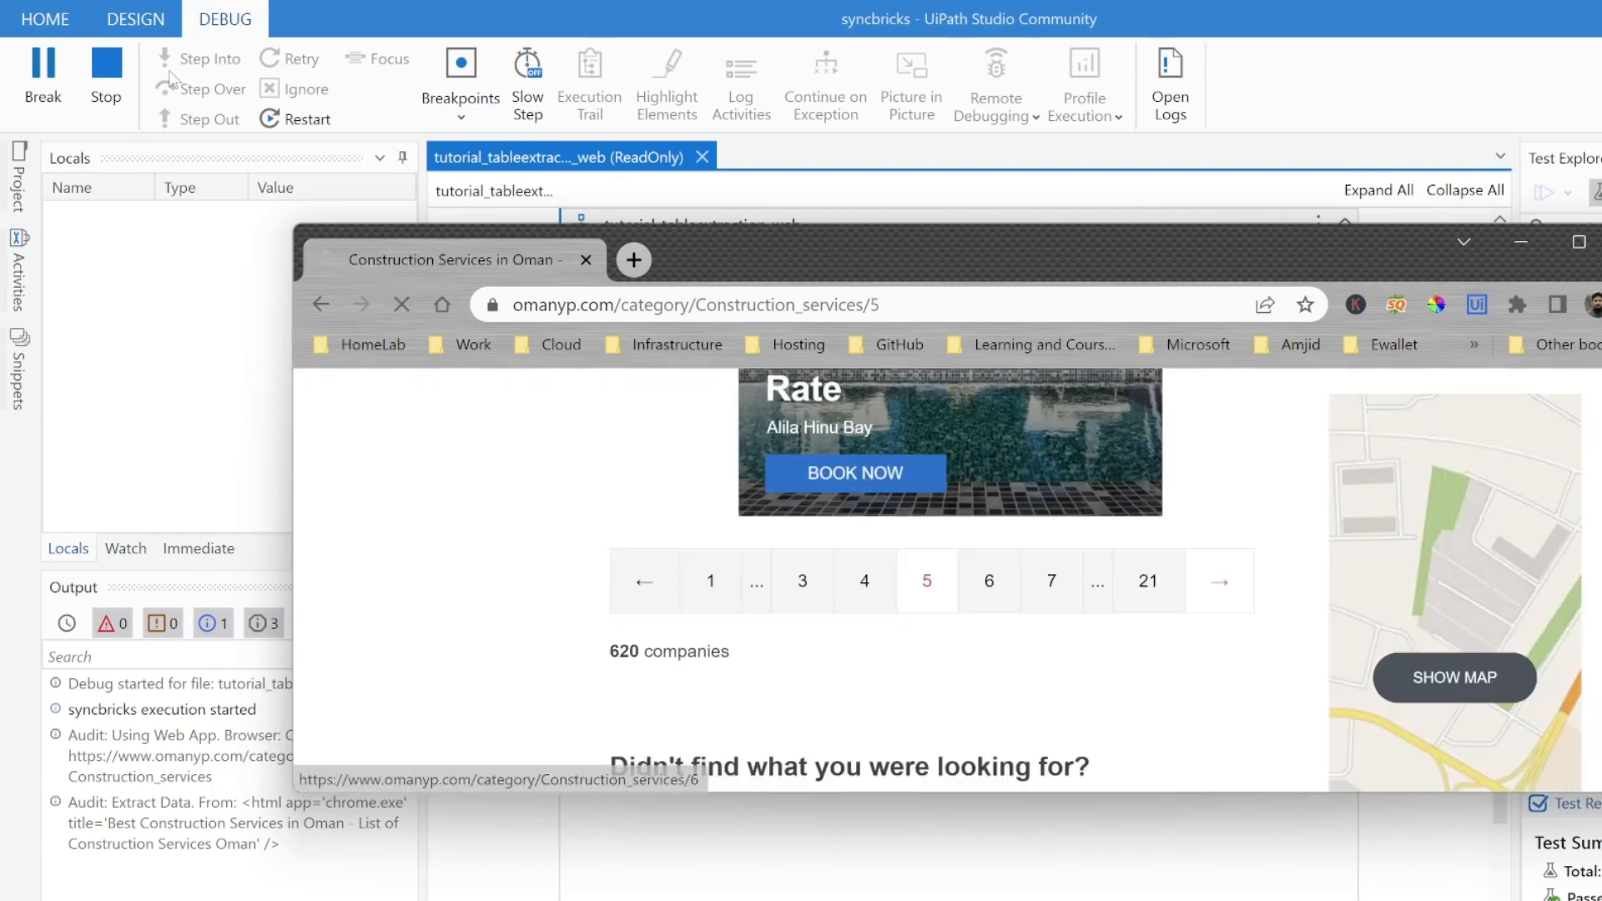
click(104, 62)
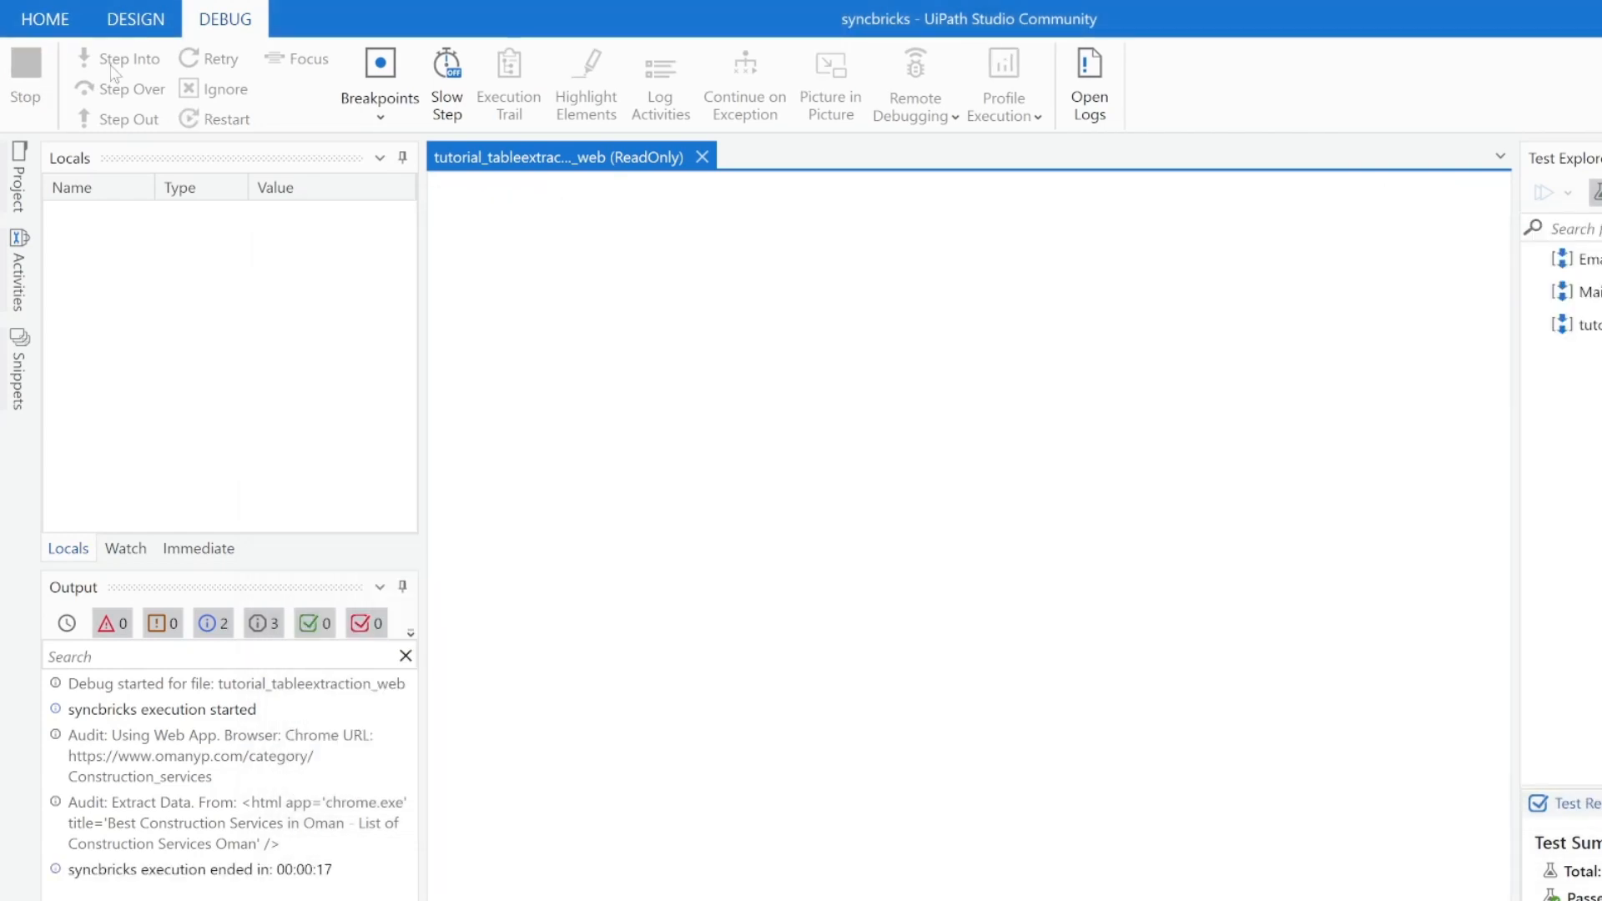